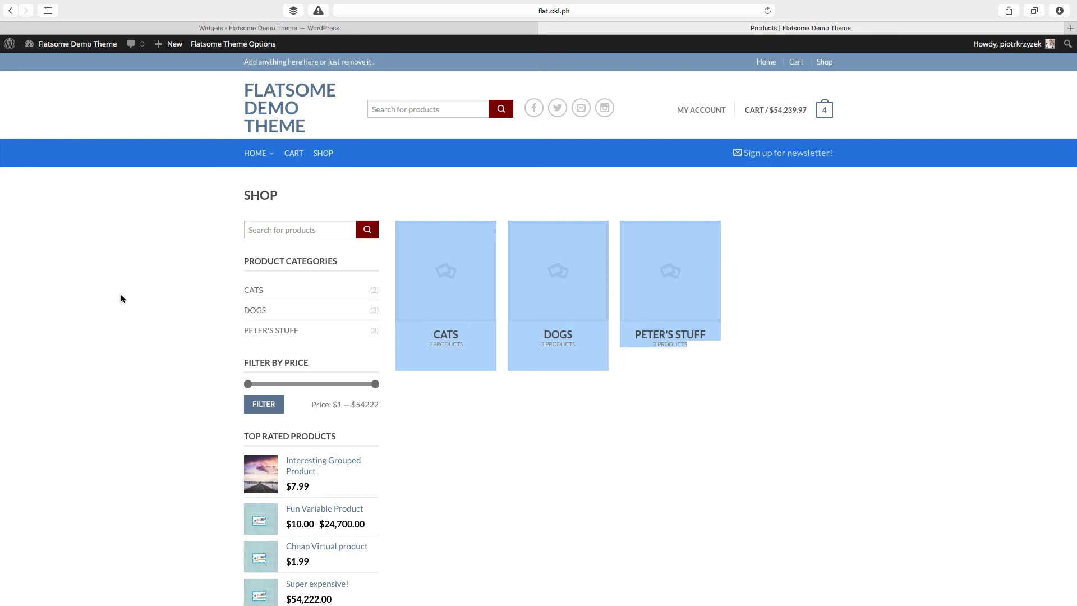
# Step: Clear the page selection and review the shop sidebar's search, product categories, price filter and top rated products
pyautogui.click(176, 273)
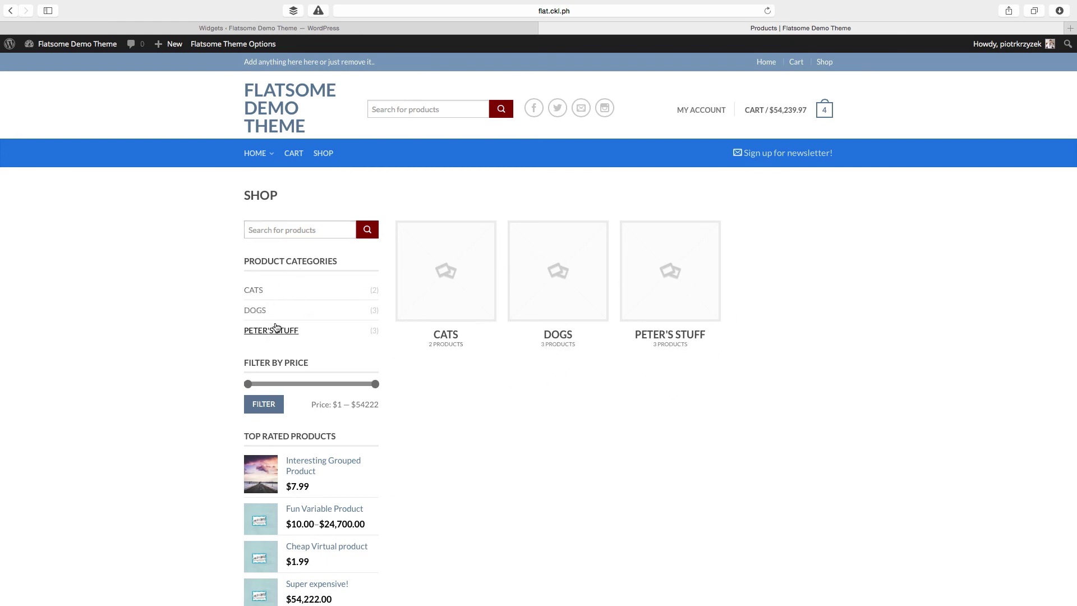
pyautogui.scroll(-1, 180, 339)
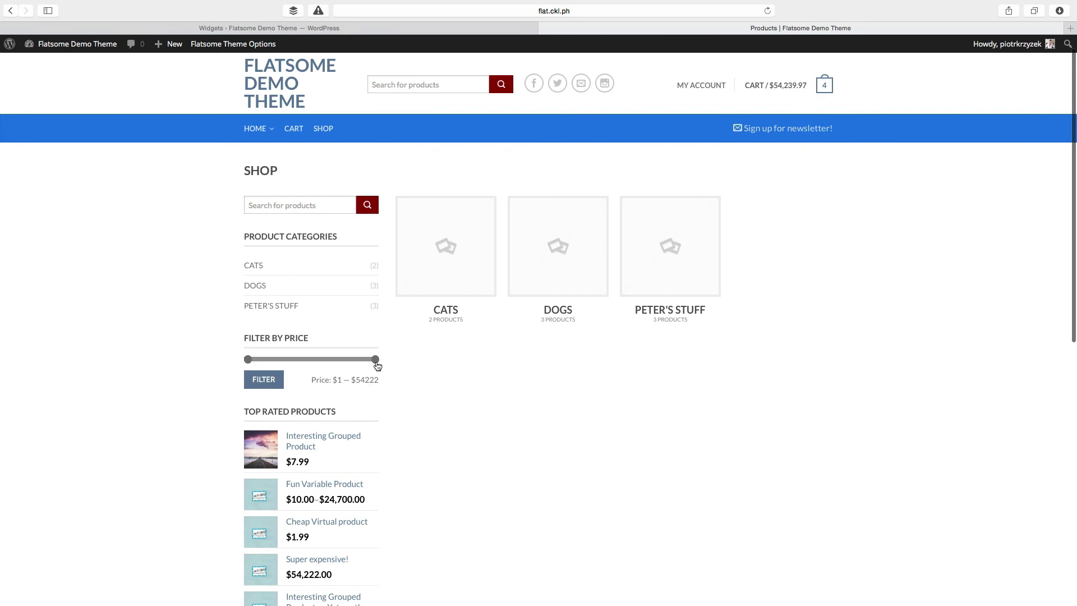
pyautogui.scroll(-3, 166, 397)
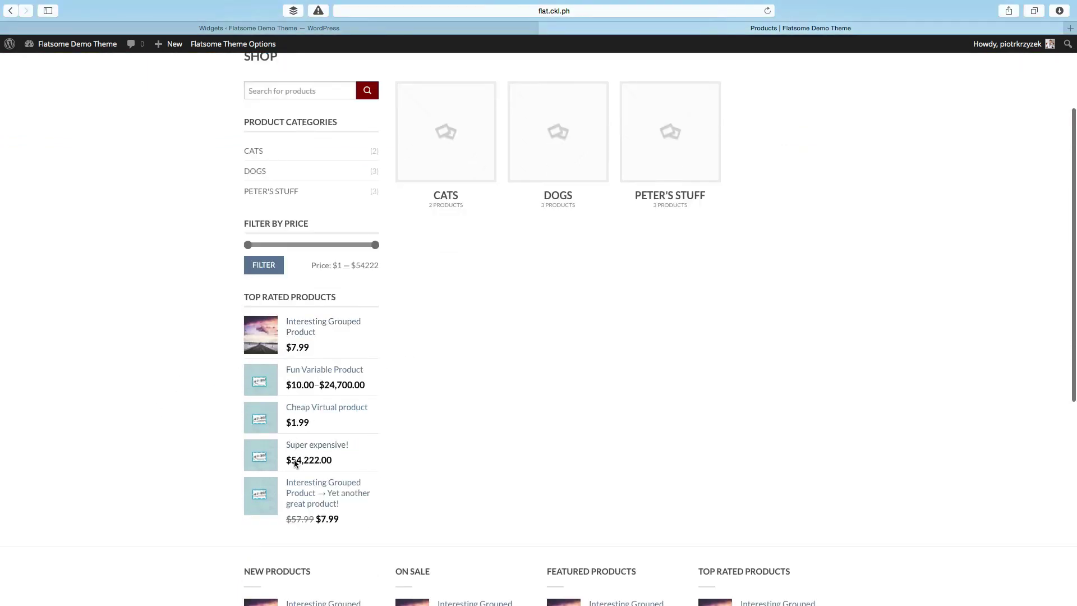
pyautogui.scroll(1, 320, 371)
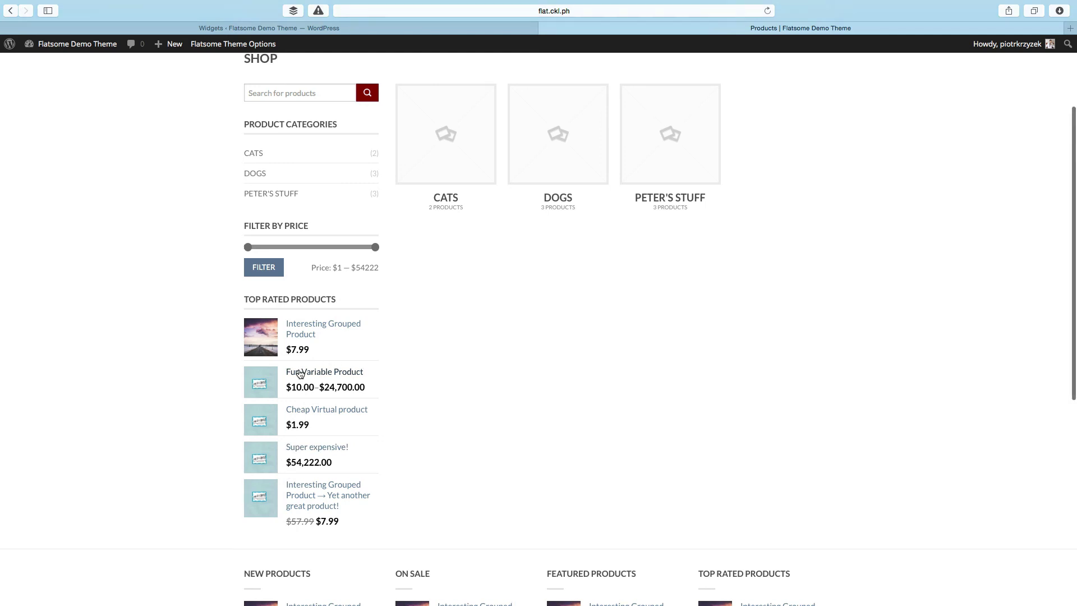
pyautogui.scroll(2, 298, 373)
pyautogui.scroll(2, 298, 373)
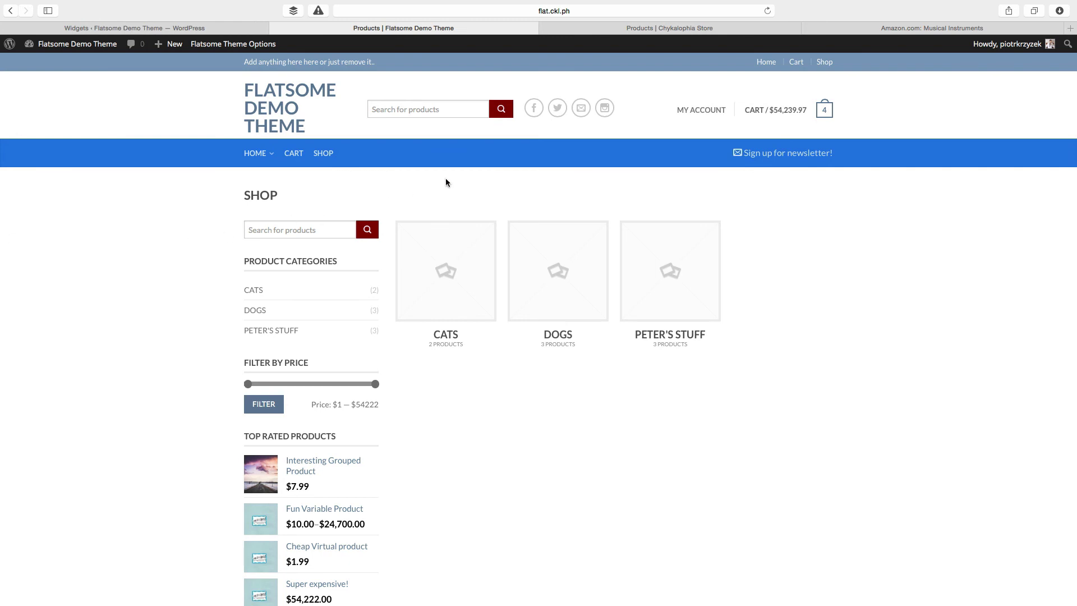
# Step: Switch to the Chykalophia Store products page and view the options in its product category dropdown
pyautogui.click(642, 31)
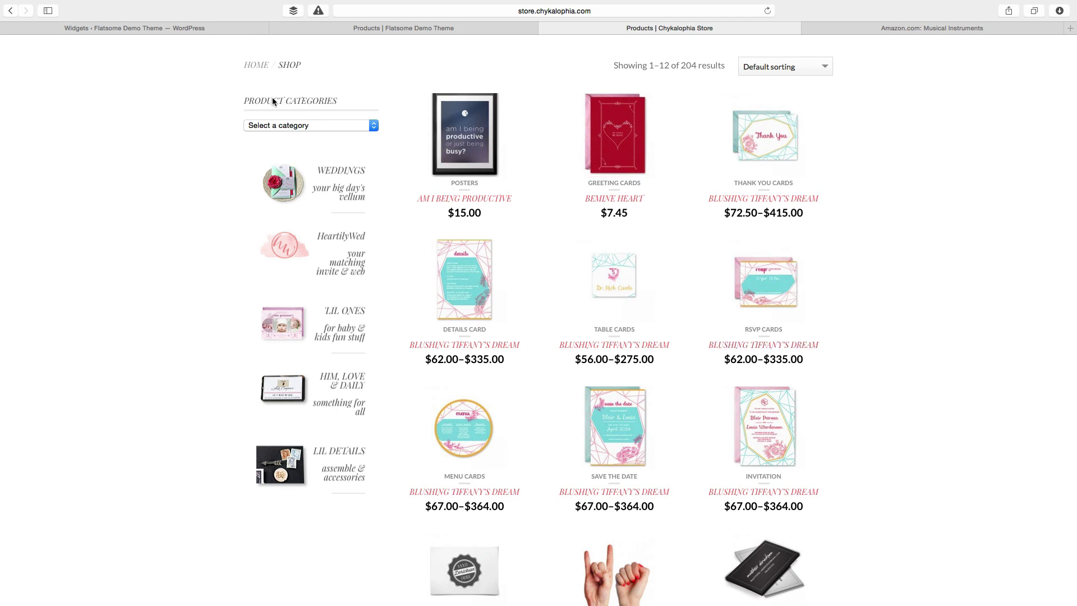
pyautogui.click(285, 128)
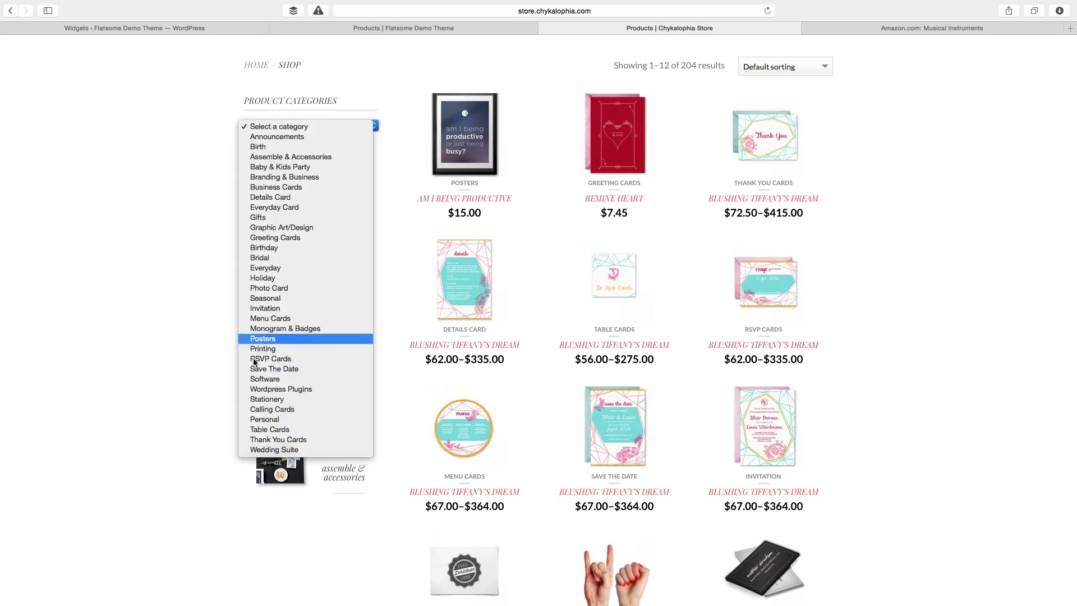
pyautogui.click(914, 241)
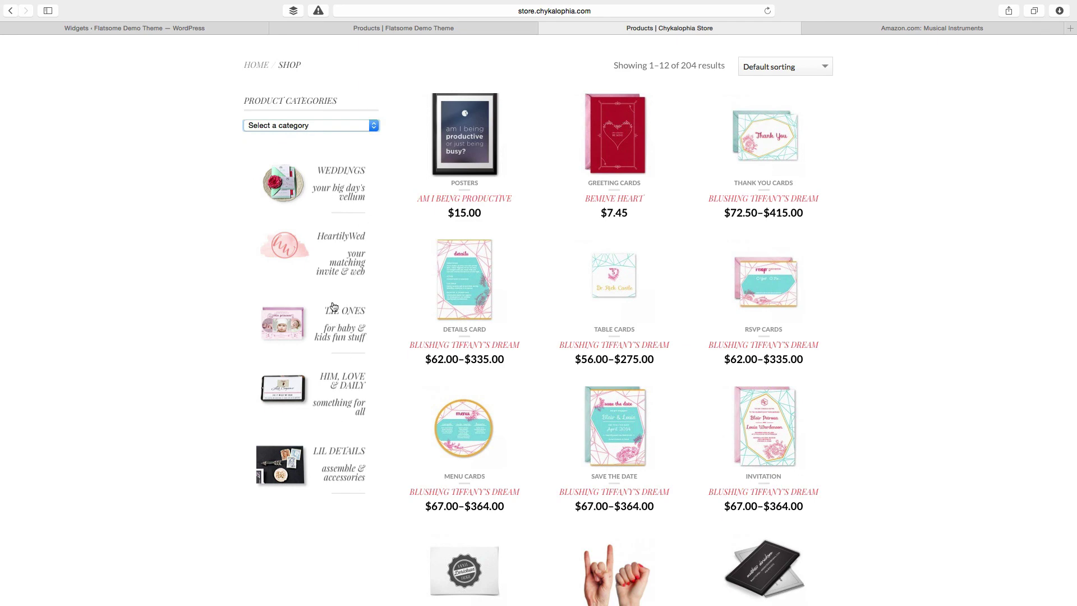
# Step: Switch to Amazon's Musical Instruments page and skim its store sidebar from the deals through the price and discount filters
pyautogui.click(897, 25)
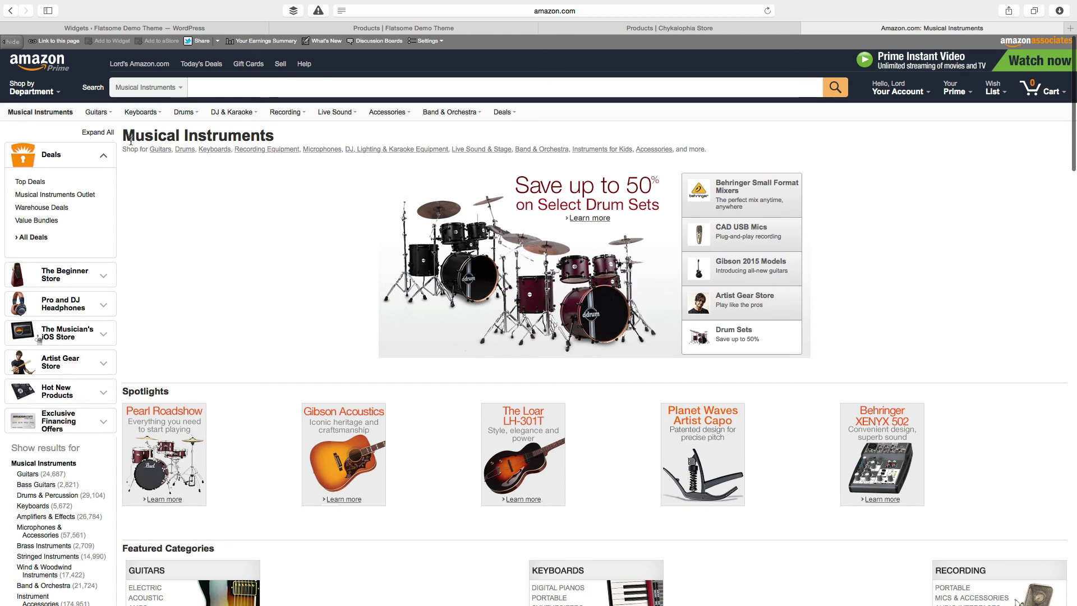
pyautogui.scroll(-4, 78, 432)
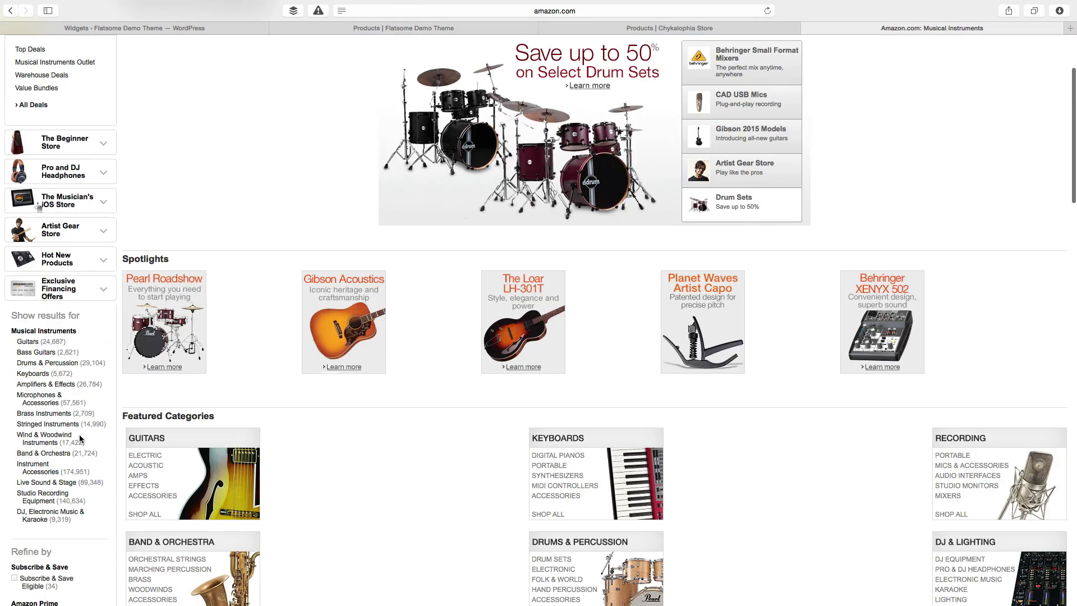
pyautogui.scroll(-15, 79, 434)
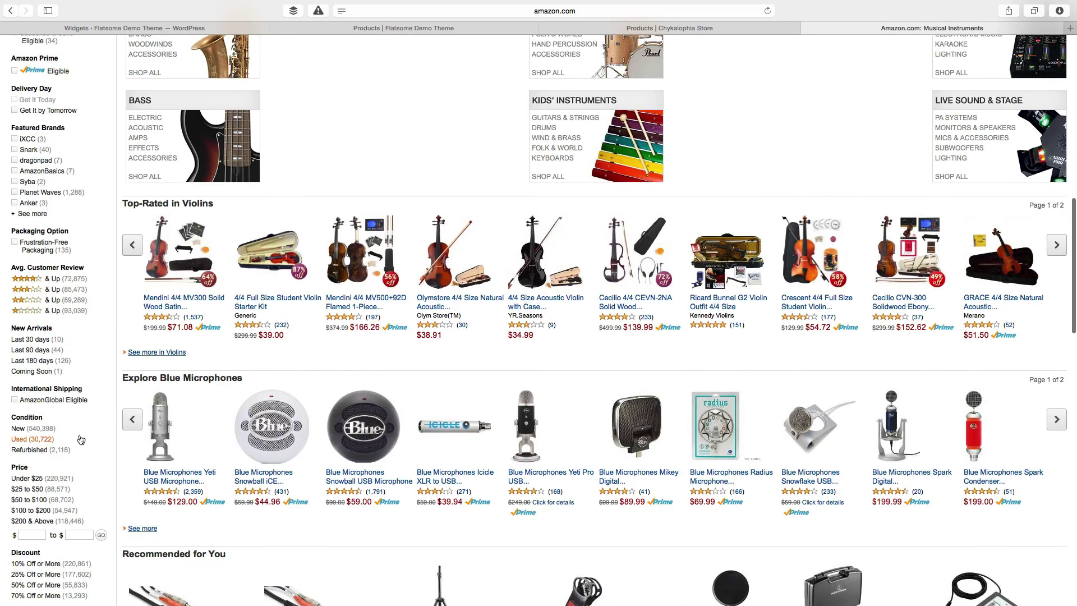
pyautogui.scroll(20, 79, 432)
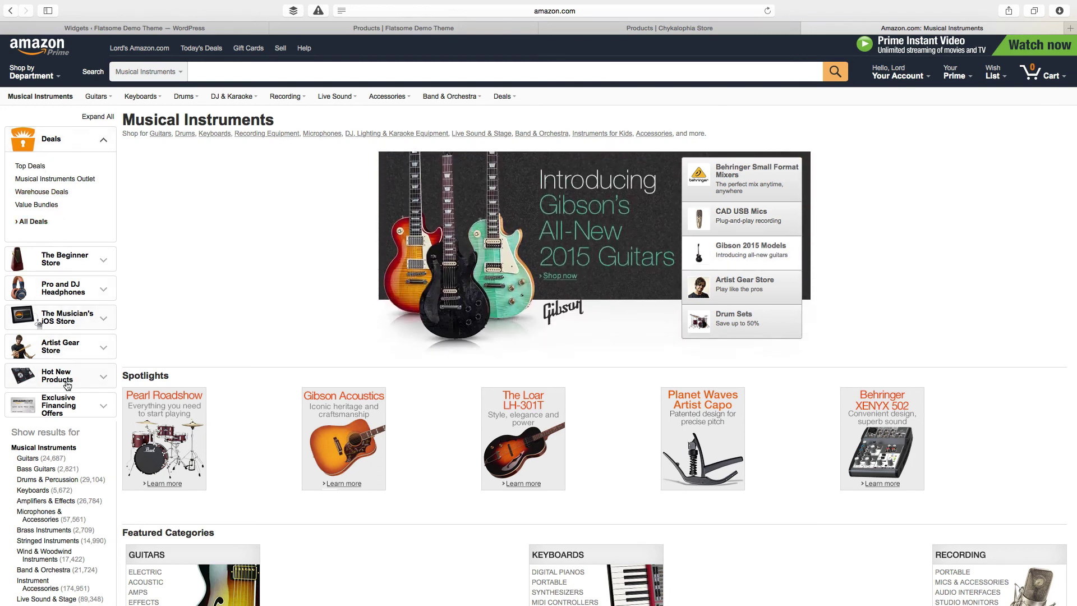
# Step: Examine Amazon's sidebar in detail, covering instrument categories, brand, review, condition, price and seller filters, and the top-reviewed links
pyautogui.scroll(-5, 62, 363)
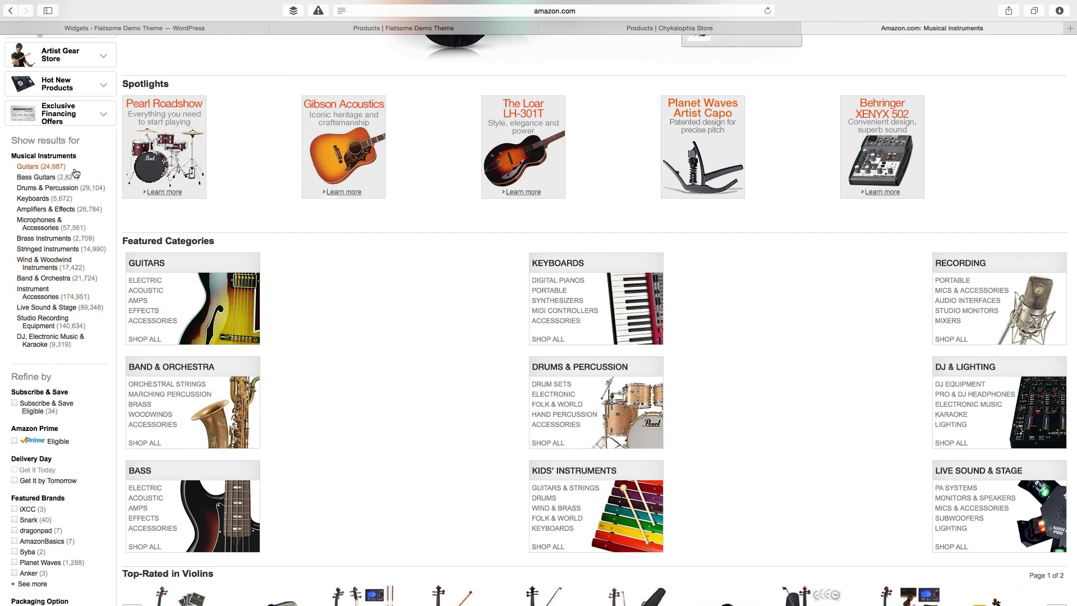
pyautogui.scroll(-3, 56, 225)
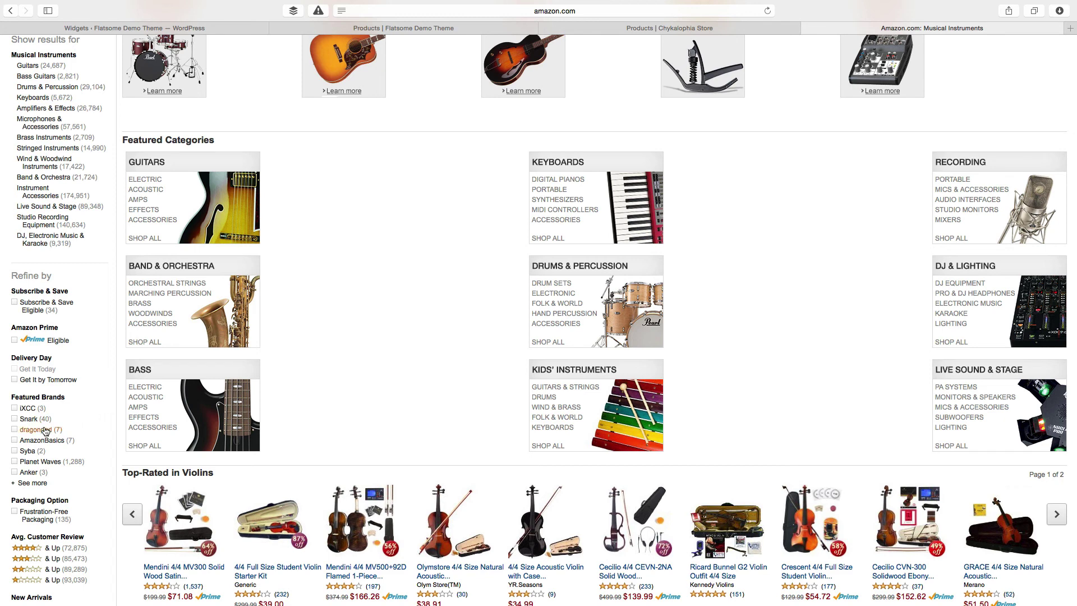
pyautogui.scroll(-4, 48, 429)
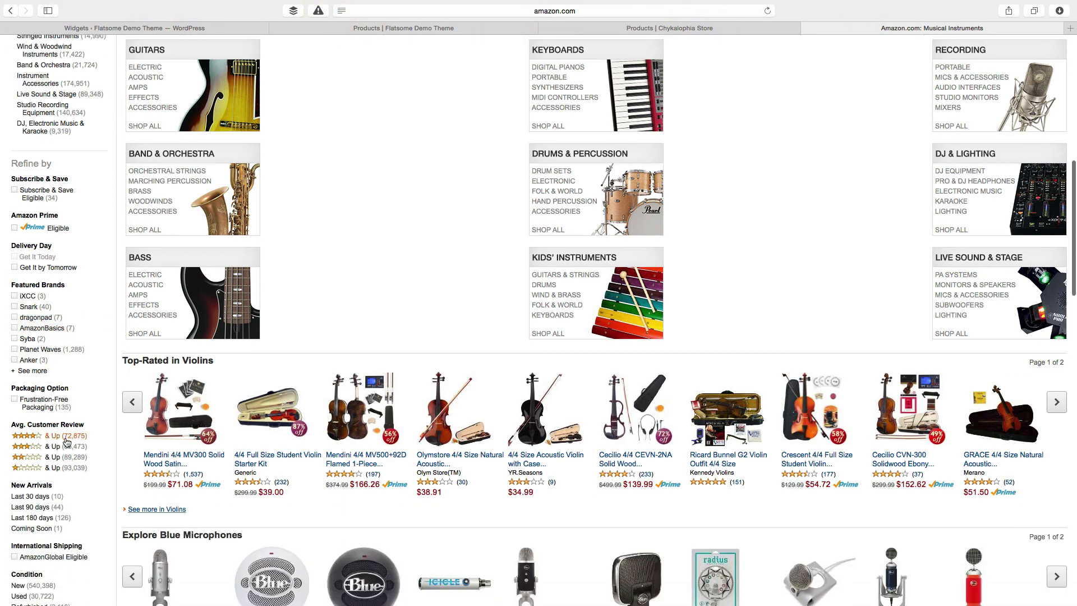
pyautogui.scroll(-3, 95, 456)
pyautogui.scroll(-7, 92, 352)
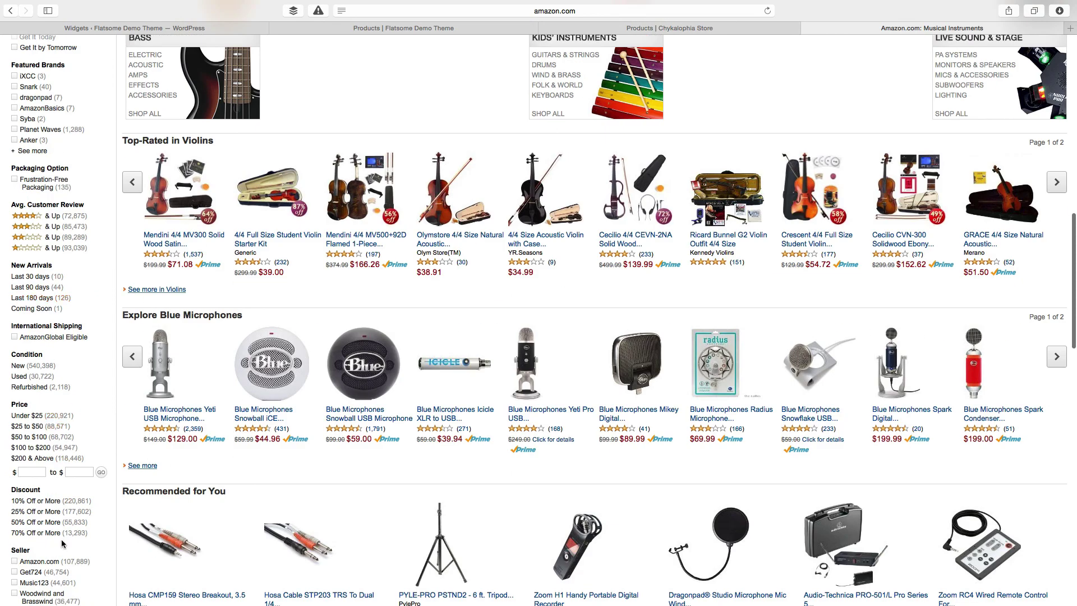
pyautogui.scroll(-2, 45, 466)
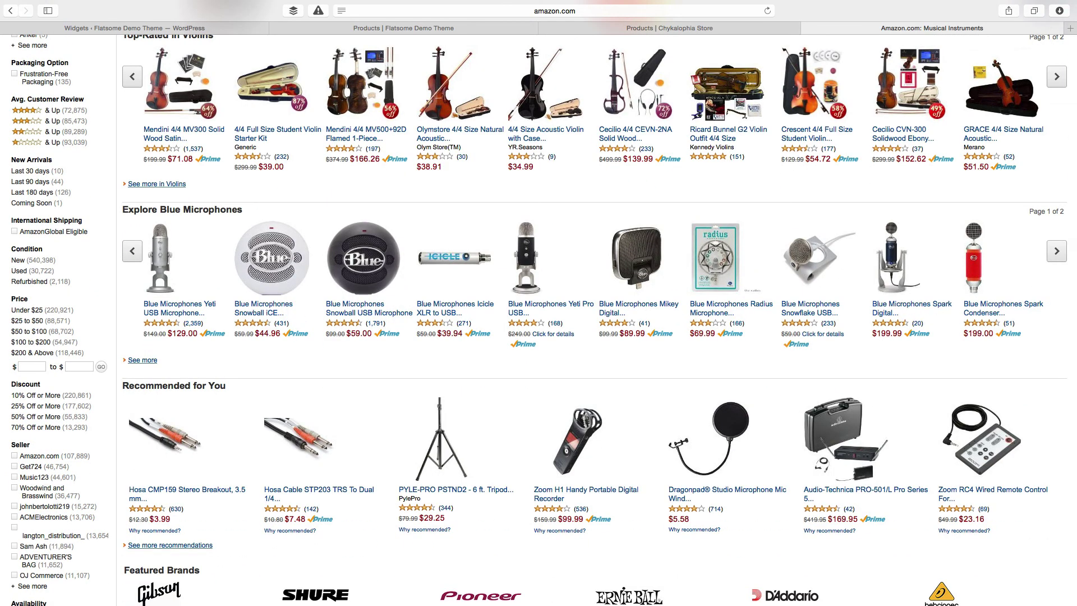
pyautogui.scroll(-2, 83, 468)
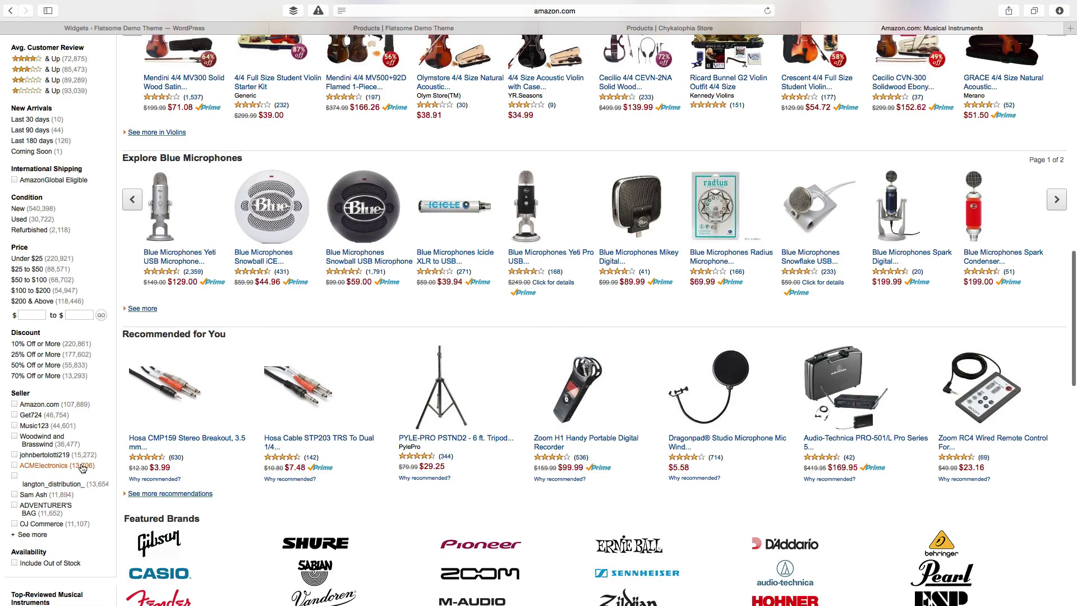
pyautogui.scroll(-10, 82, 468)
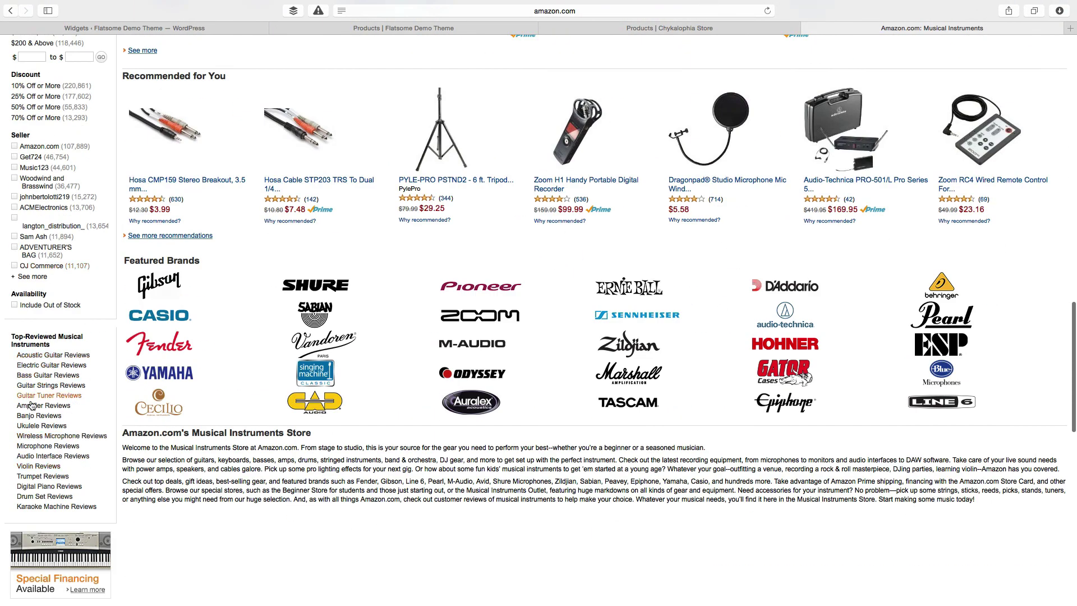
pyautogui.scroll(-15, 65, 437)
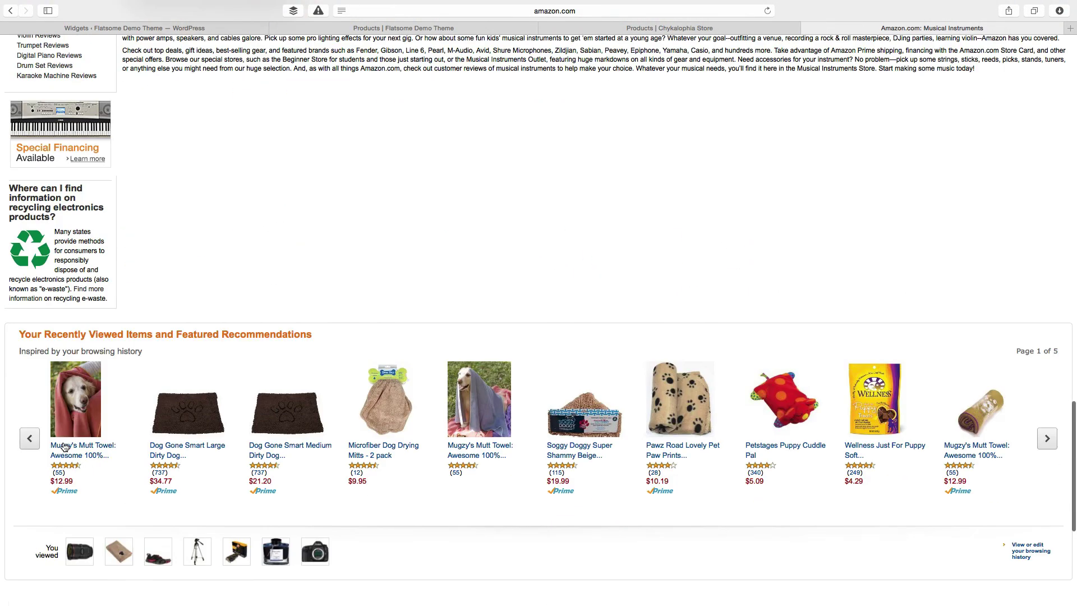
pyautogui.scroll(-10, 62, 245)
pyautogui.scroll(20, 63, 280)
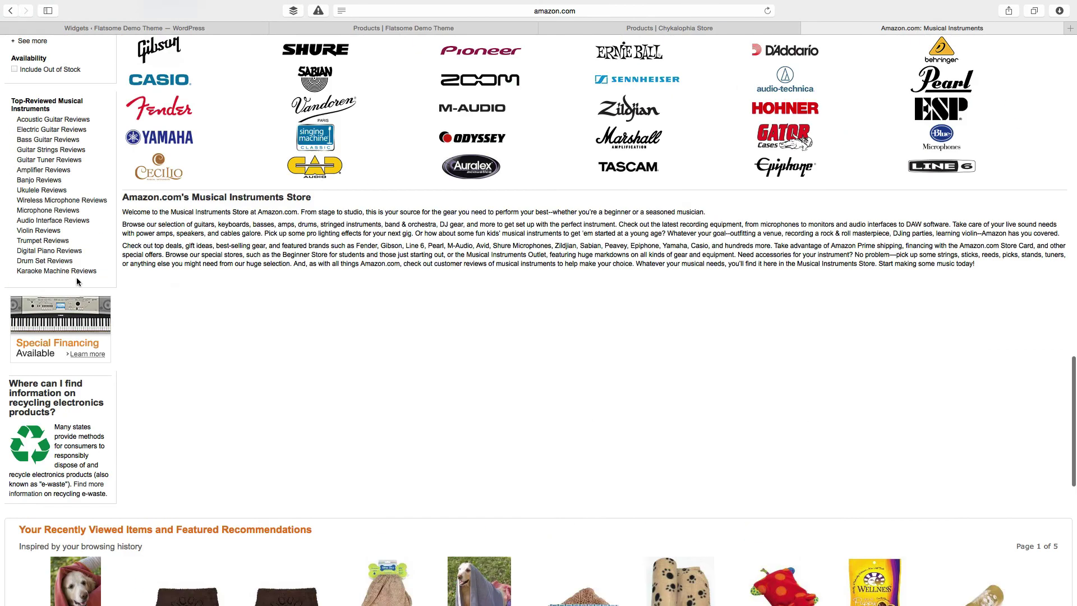
pyautogui.scroll(20, 62, 296)
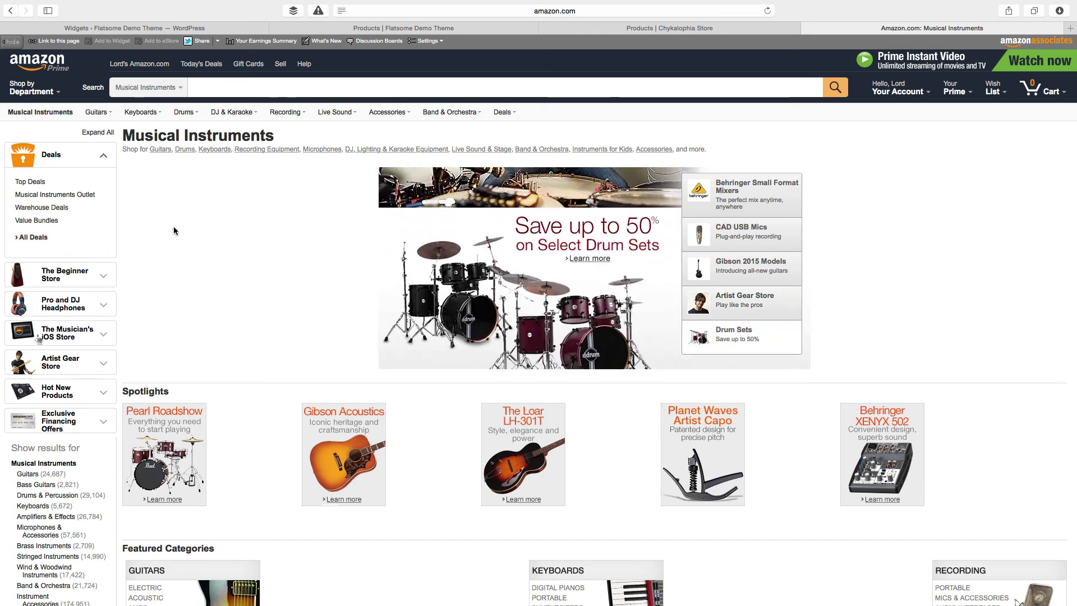
# Step: Return to the Flatsome demo shop and open the Peter's Stuff category to inspect its sidebar
pyautogui.click(349, 27)
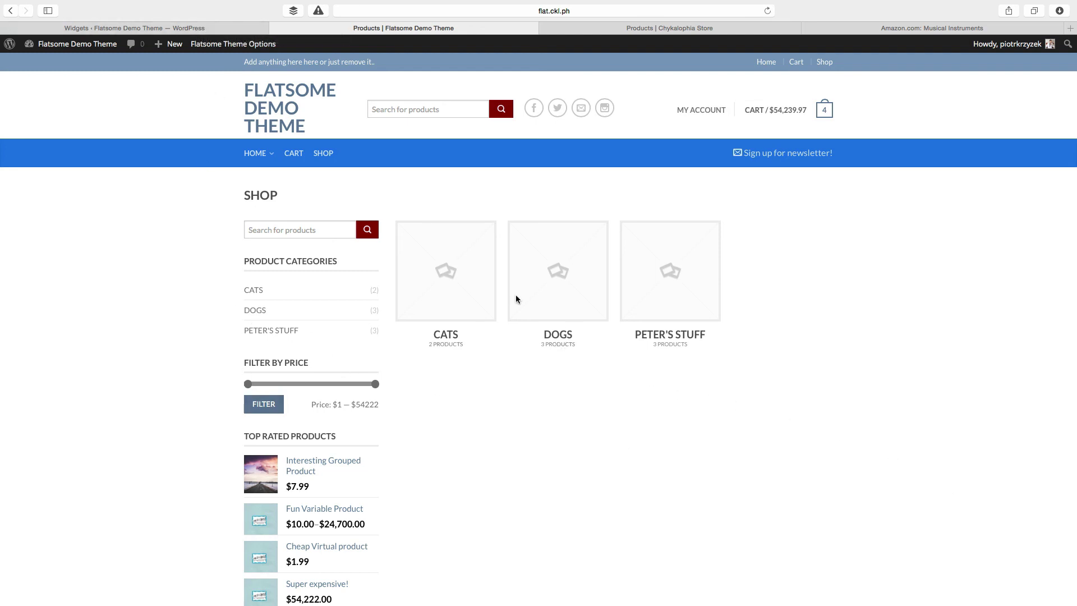
pyautogui.click(701, 281)
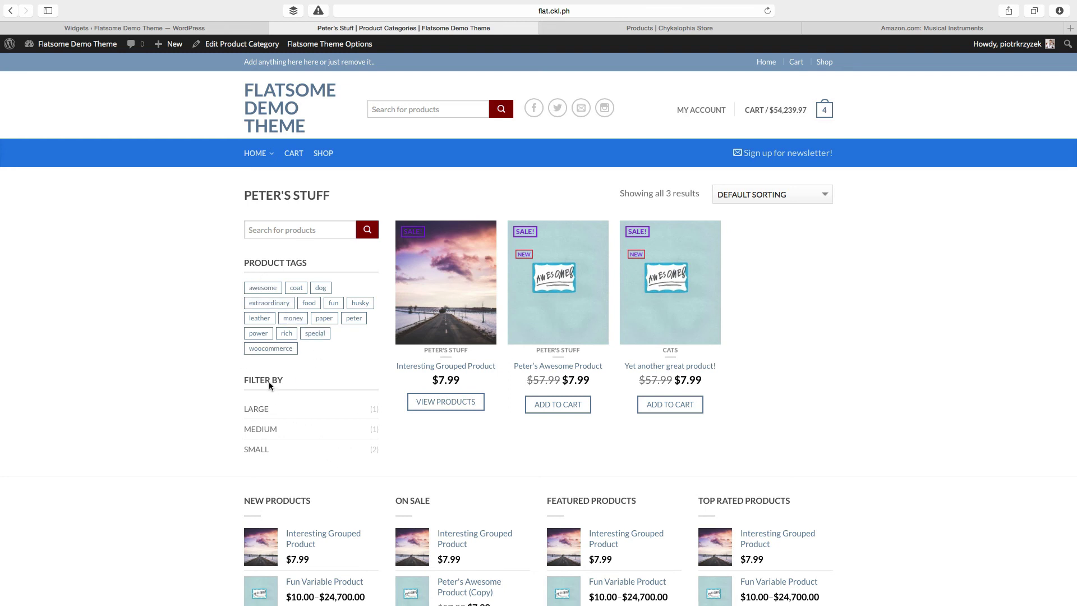
pyautogui.click(280, 229)
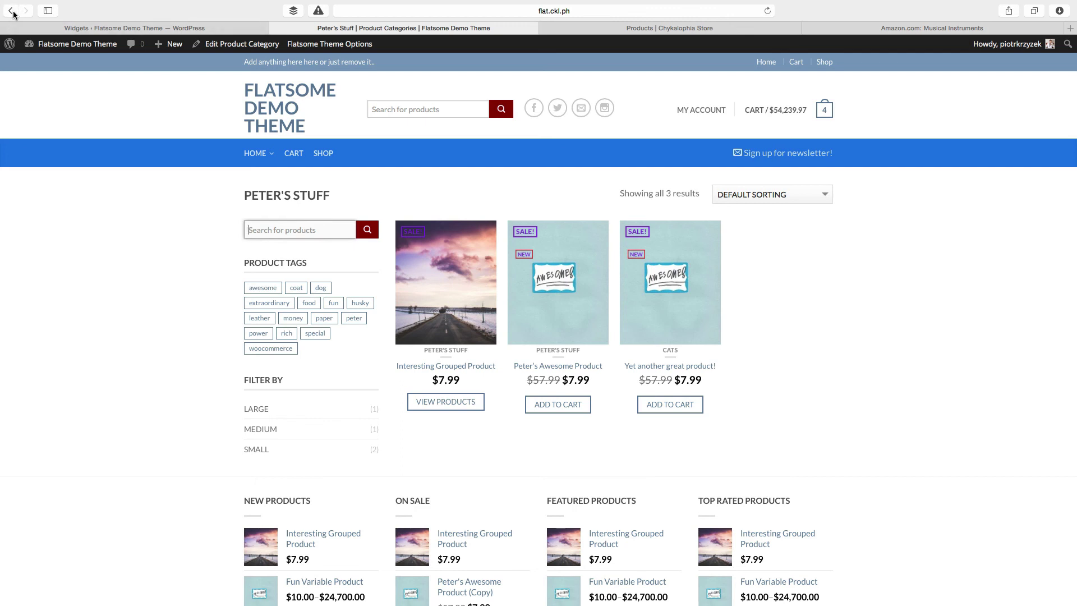
# Step: Compare the WordPress Widgets page, including its Shop Sidebar area, with the Peter's Stuff category page
pyautogui.click(164, 30)
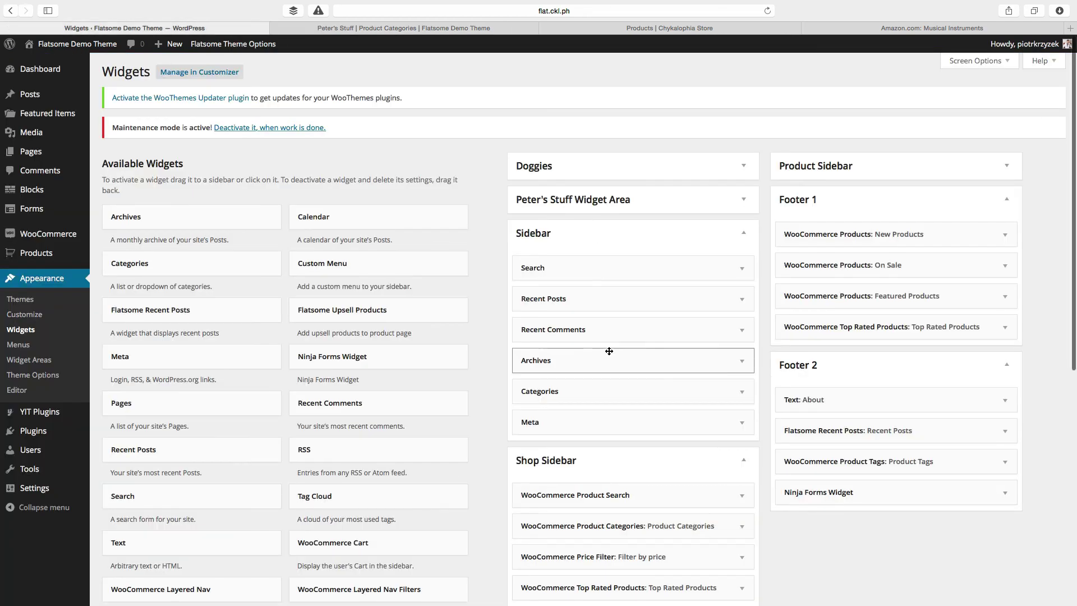
pyautogui.scroll(-3, 603, 370)
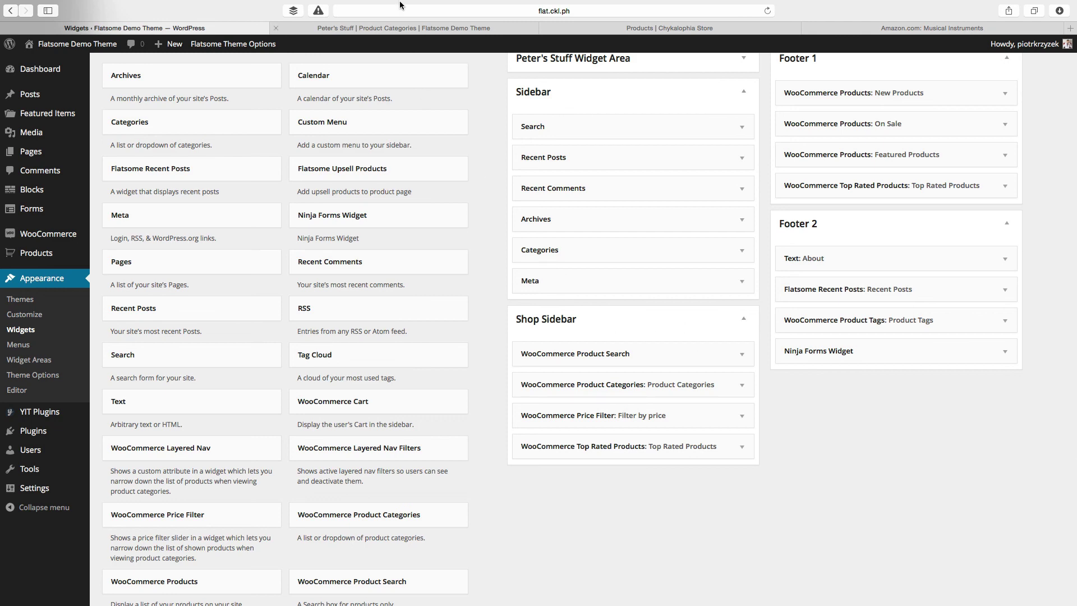
pyautogui.click(392, 28)
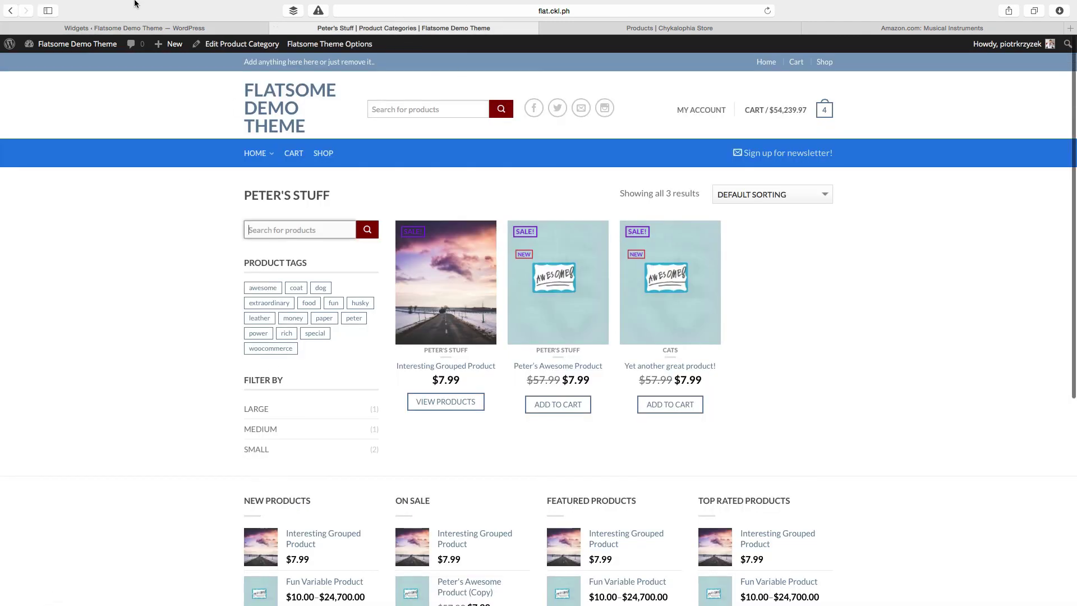
pyautogui.click(135, 28)
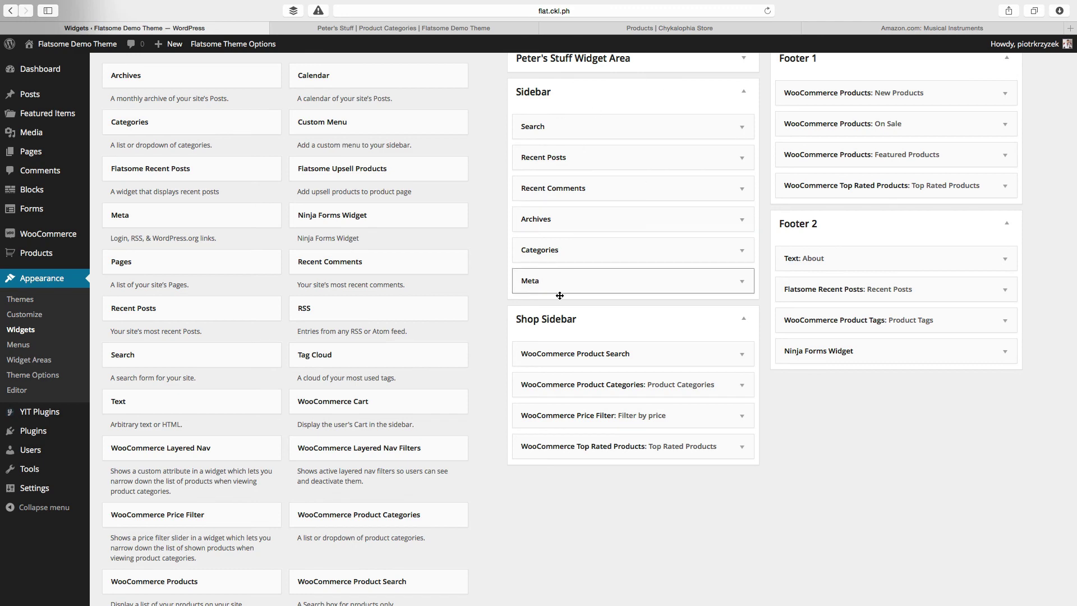
# Step: Compare the footer sections of the Peter's Stuff page with the Footer 1 and Footer 2 widget areas
pyautogui.click(410, 28)
pyautogui.scroll(-10, 557, 375)
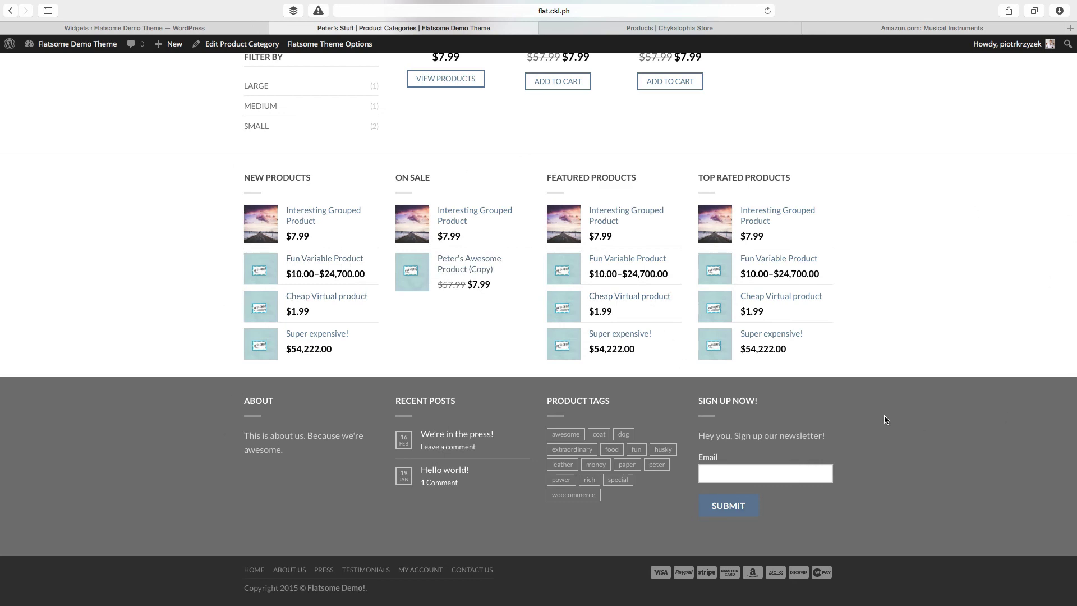
pyautogui.click(184, 28)
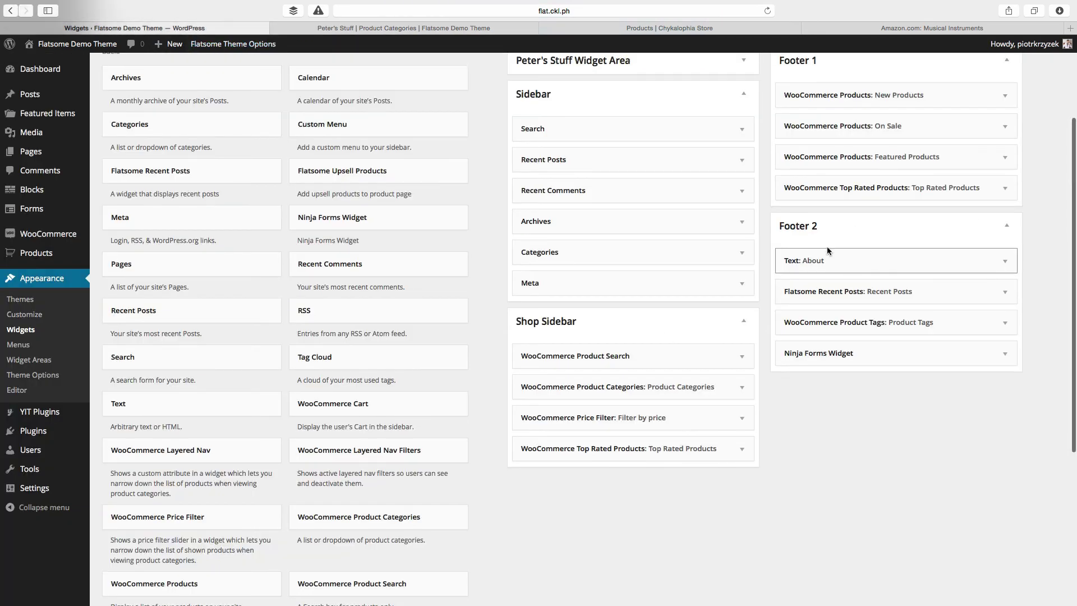
# Step: Expand the Peter's Stuff Widget Area and compare its widgets with the sidebar on the Peter's Stuff category page
pyautogui.scroll(3, 827, 247)
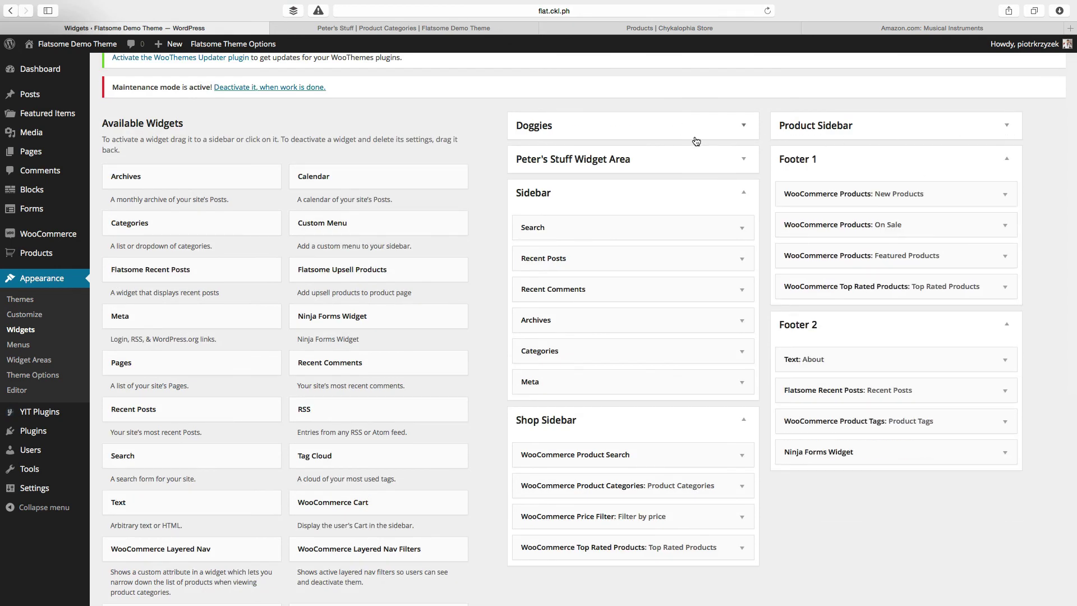
pyautogui.click(733, 162)
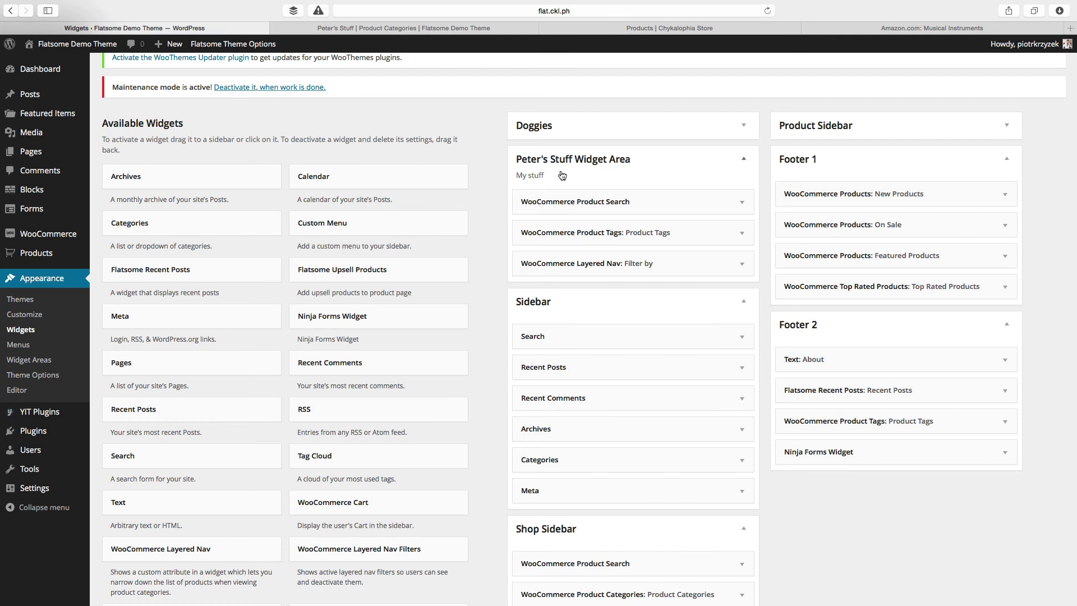
pyautogui.click(437, 36)
pyautogui.scroll(10, 336, 241)
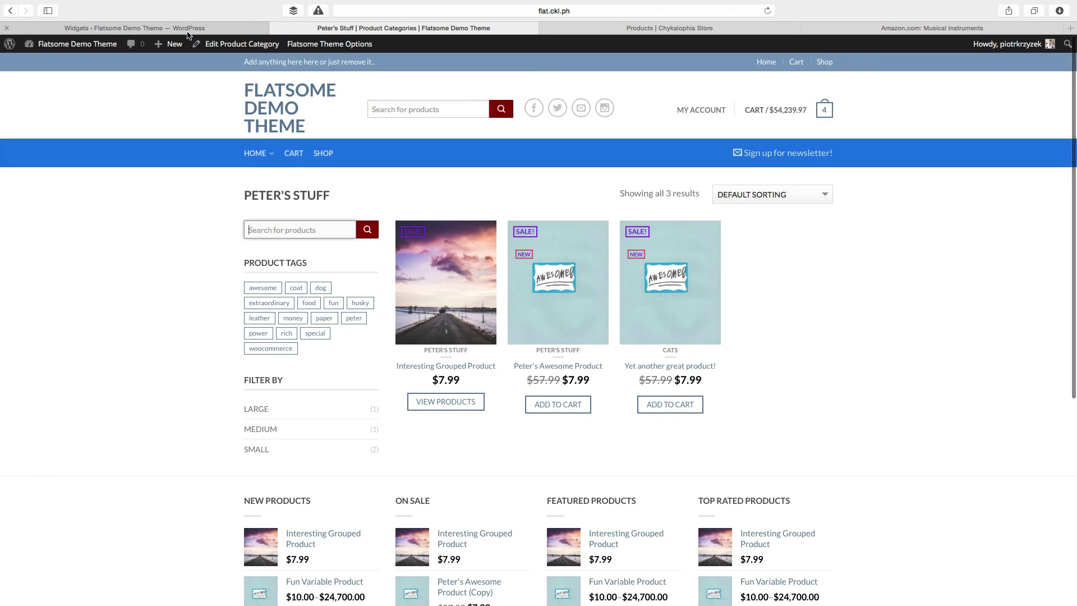
pyautogui.click(134, 28)
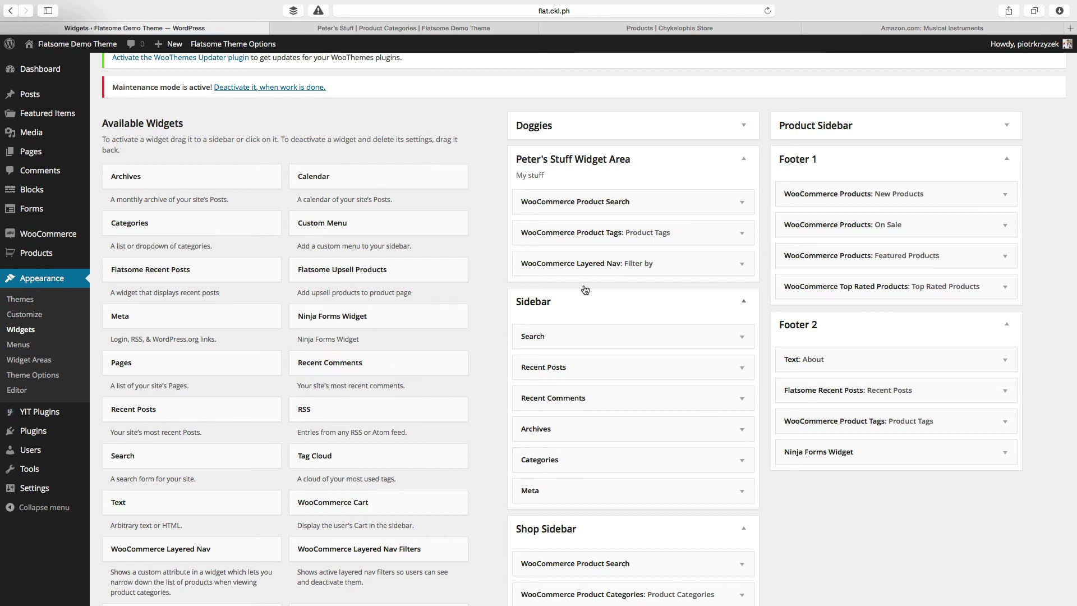
# Step: Open the Peter's Stuff Widget Area for editing from the Widget Areas list and examine its title and description
pyautogui.click(43, 363)
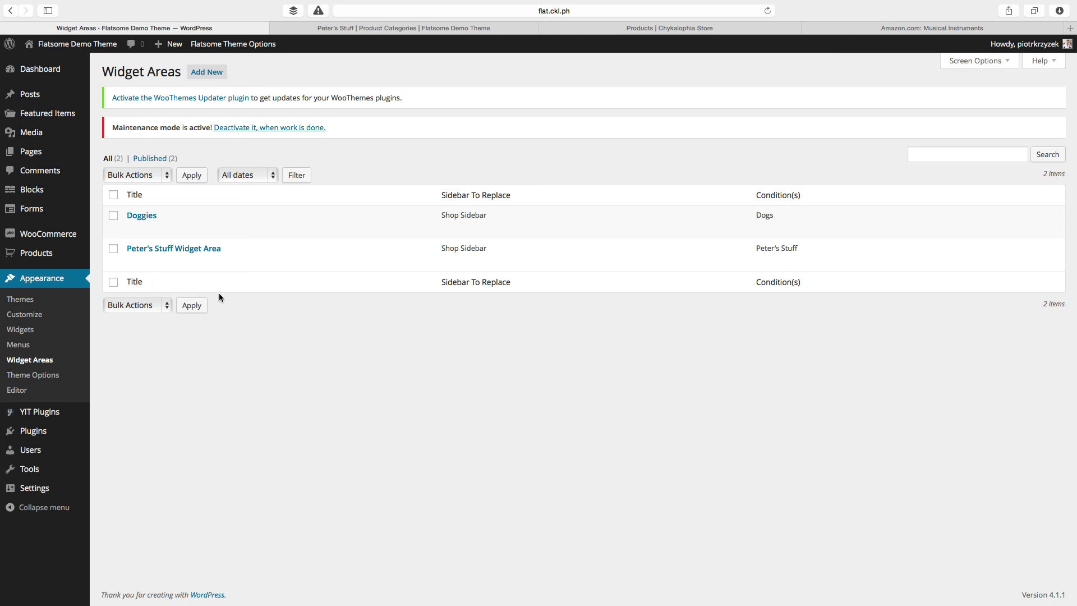
pyautogui.moveTo(182, 250)
pyautogui.click(133, 264)
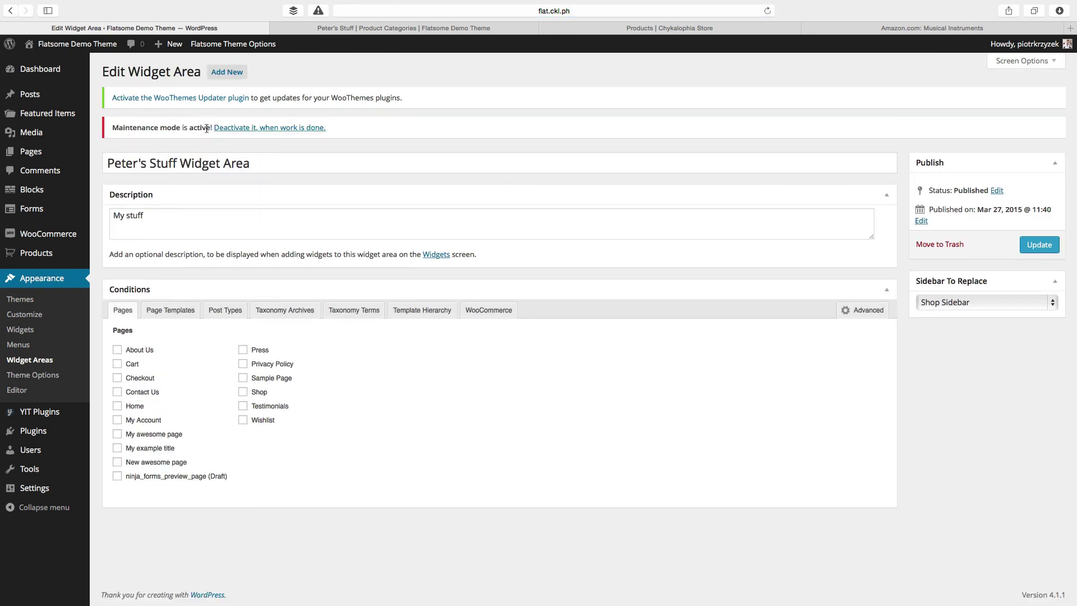
pyautogui.moveTo(294, 163); pyautogui.dragTo(87, 166)
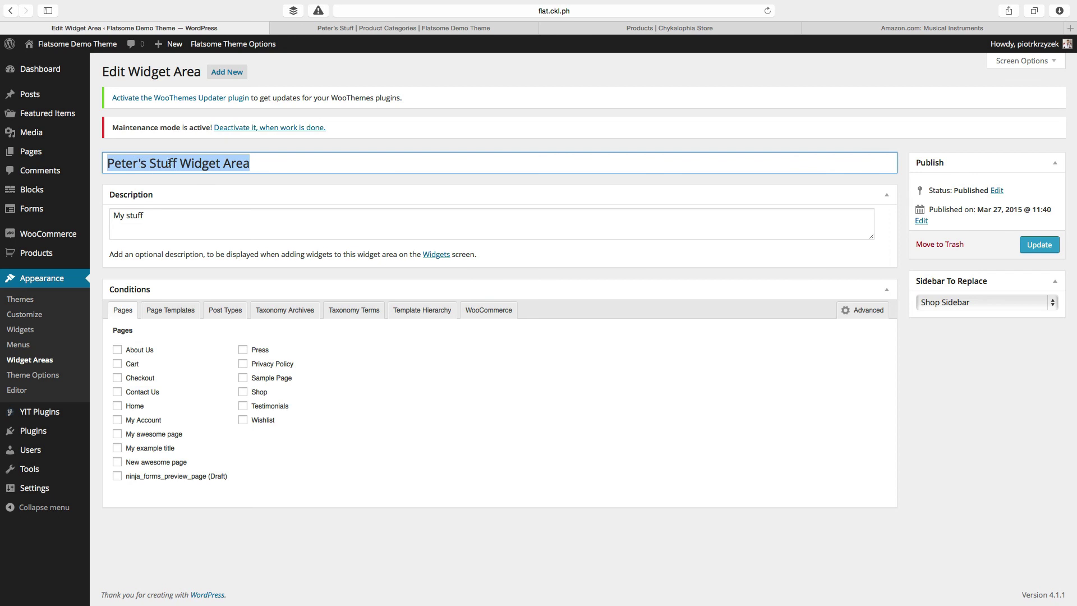
pyautogui.moveTo(174, 225); pyautogui.dragTo(113, 209)
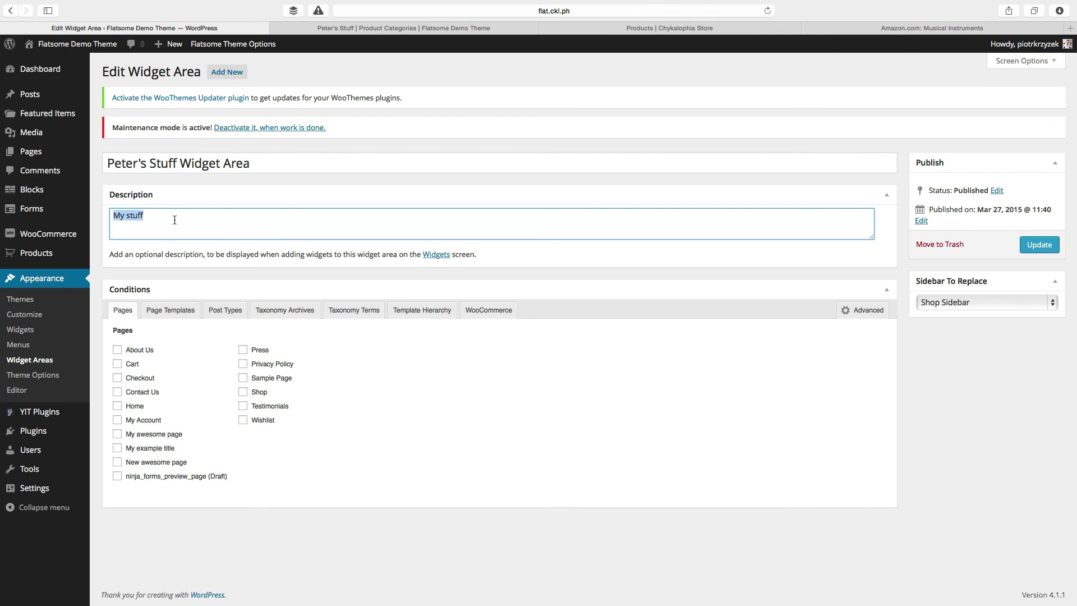
pyautogui.click(898, 375)
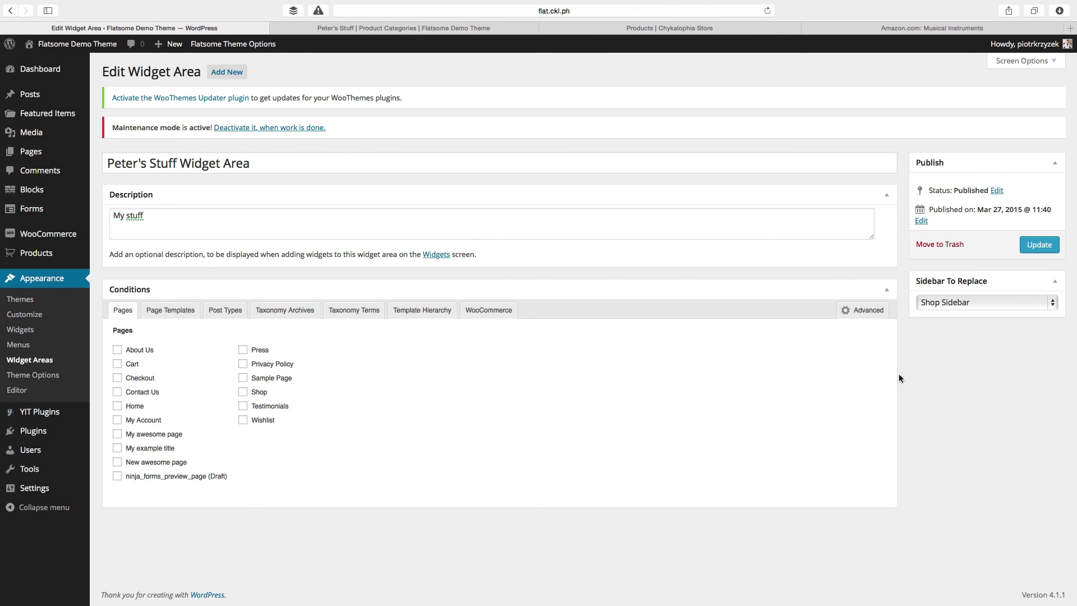
# Step: Hide and restore the advanced condition groups, and view the Page Templates and Post Types conditions
pyautogui.click(864, 312)
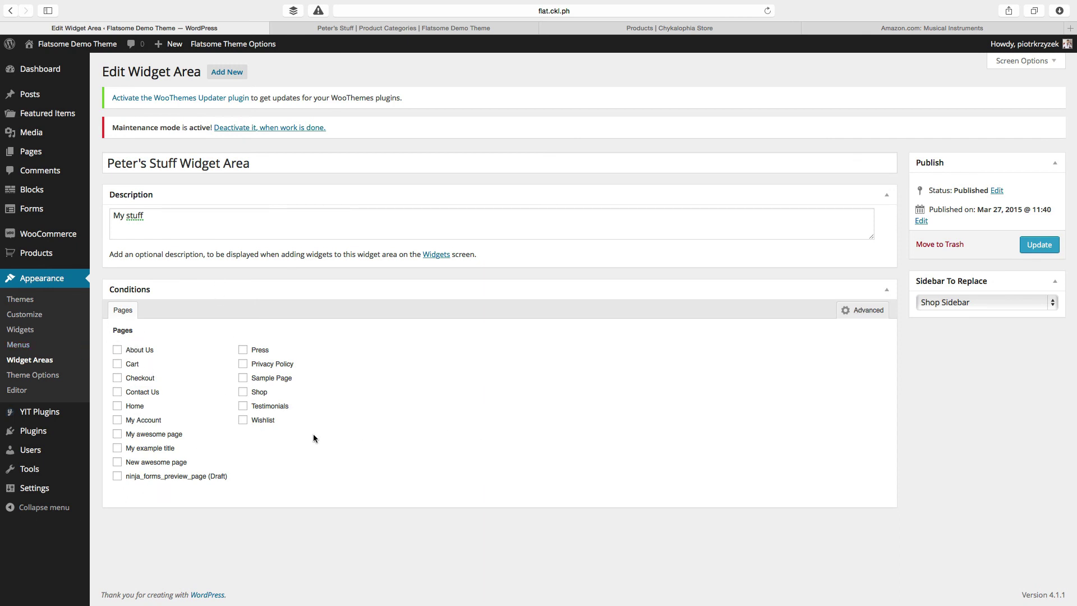
pyautogui.click(859, 312)
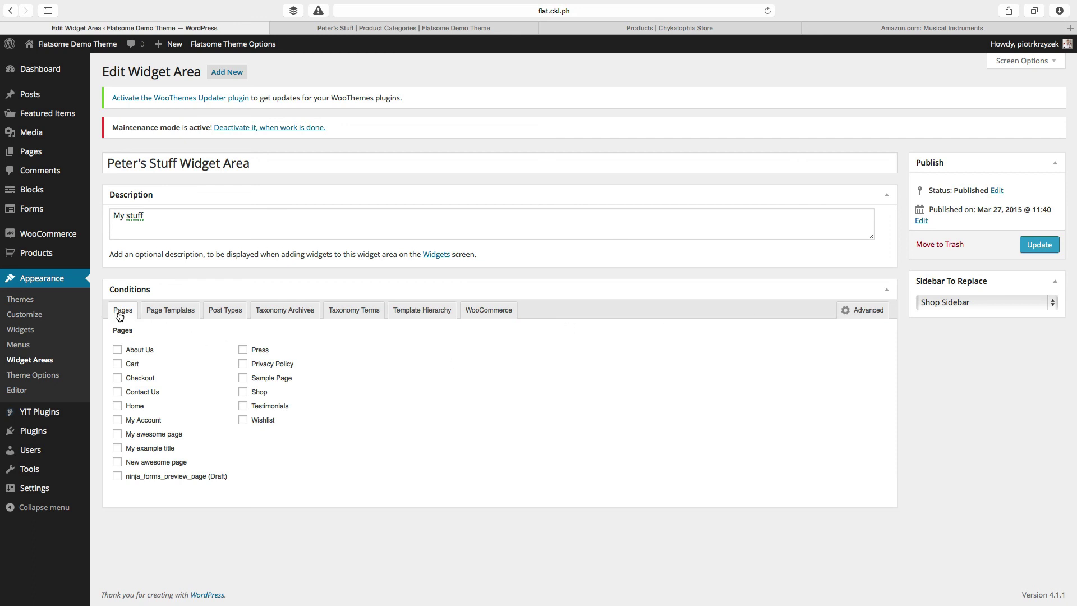
pyautogui.click(162, 312)
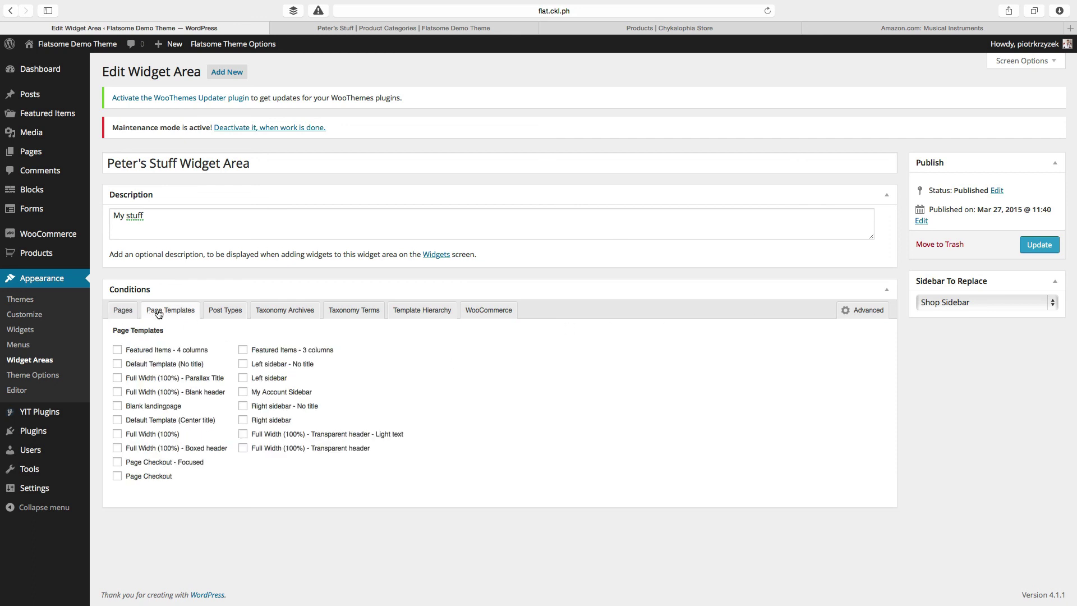
pyautogui.click(207, 312)
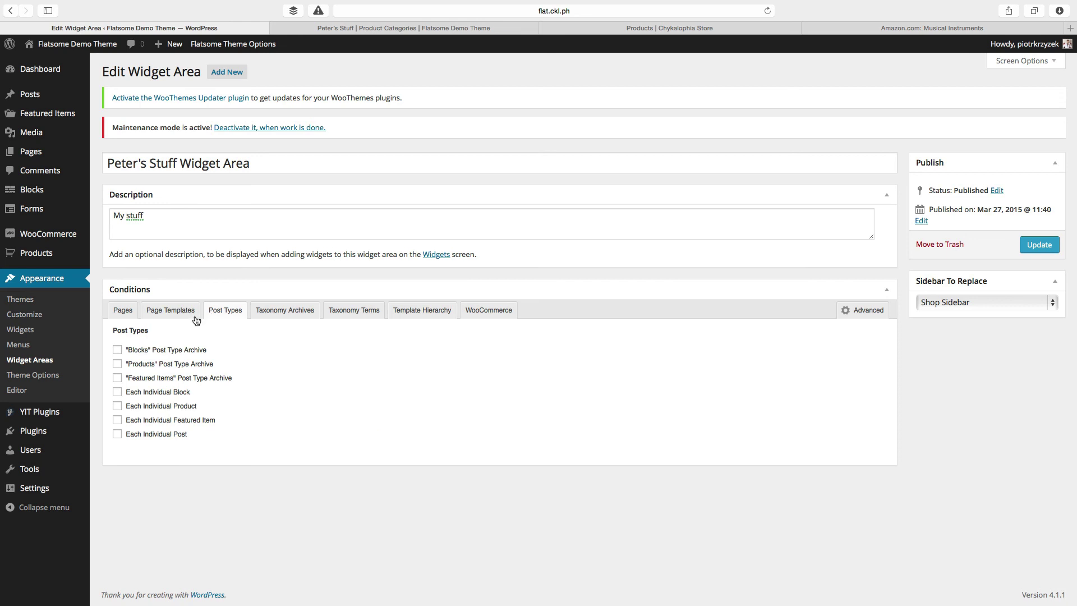
# Step: Compare the Taxonomy Archives and Taxonomy Terms conditions, briefly enabling and clearing the Press category
pyautogui.moveTo(36, 102)
pyautogui.click(291, 315)
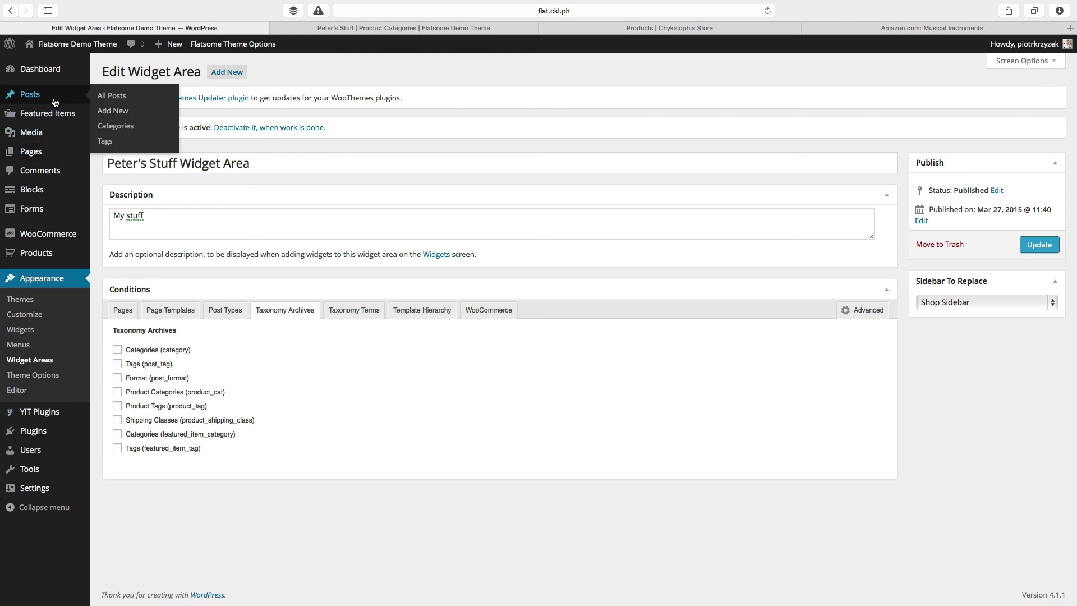
pyautogui.moveTo(55, 121)
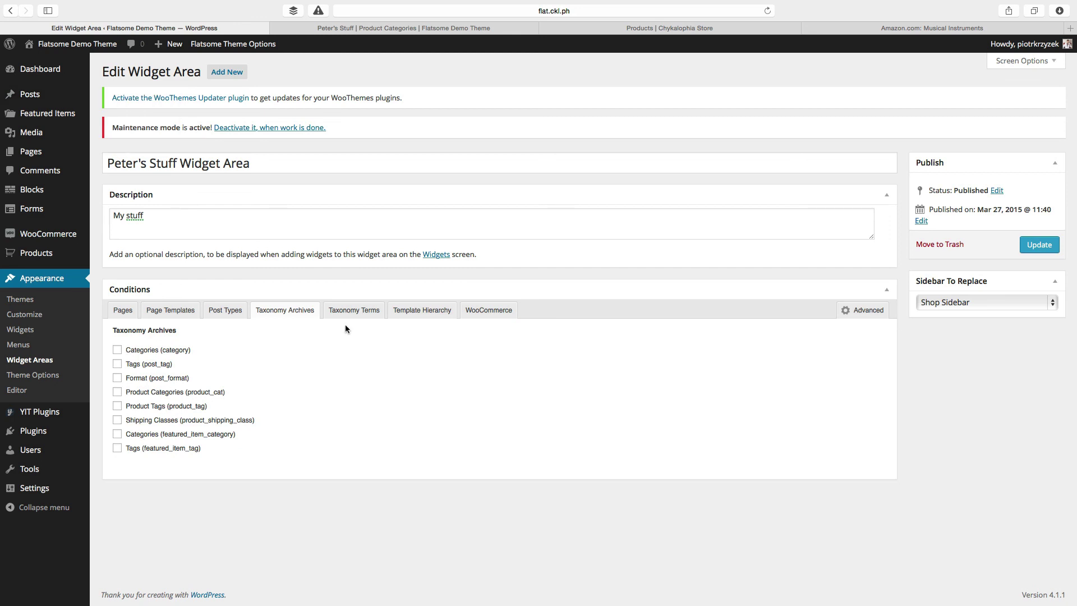
pyautogui.click(367, 315)
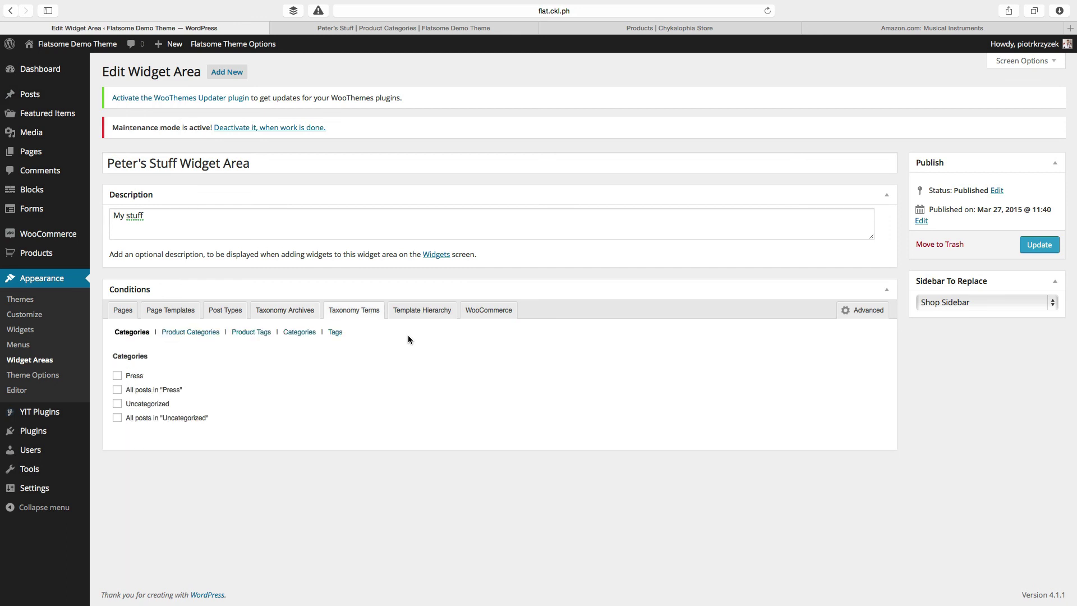
pyautogui.click(302, 313)
pyautogui.click(348, 312)
pyautogui.click(125, 378)
pyautogui.click(118, 375)
# Step: Compare the Product Categories conditions with the title of the Peter's Stuff category page in the shop
pyautogui.click(194, 333)
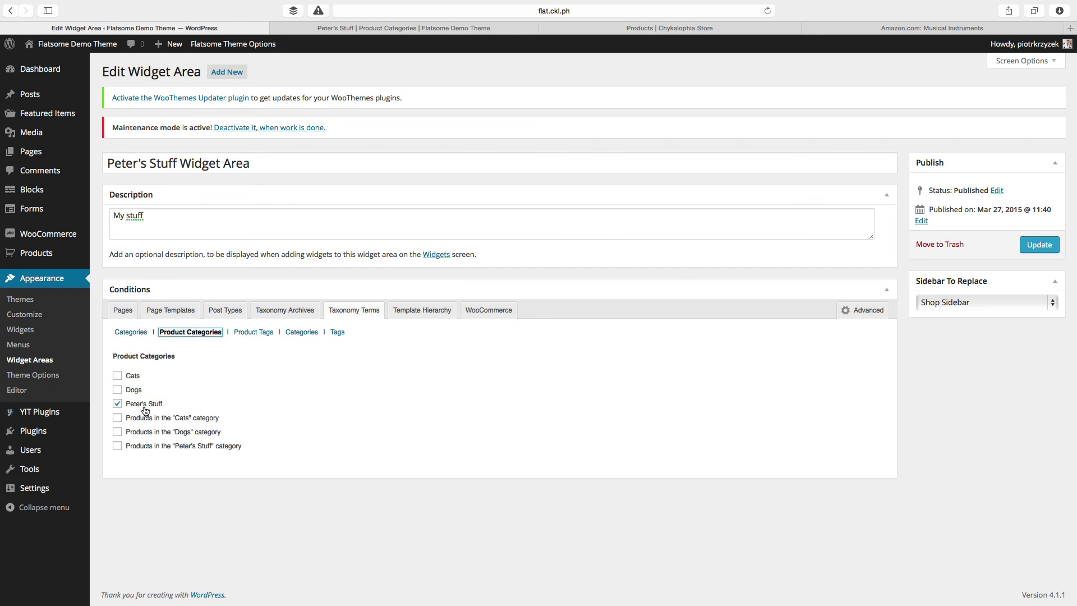
pyautogui.click(429, 28)
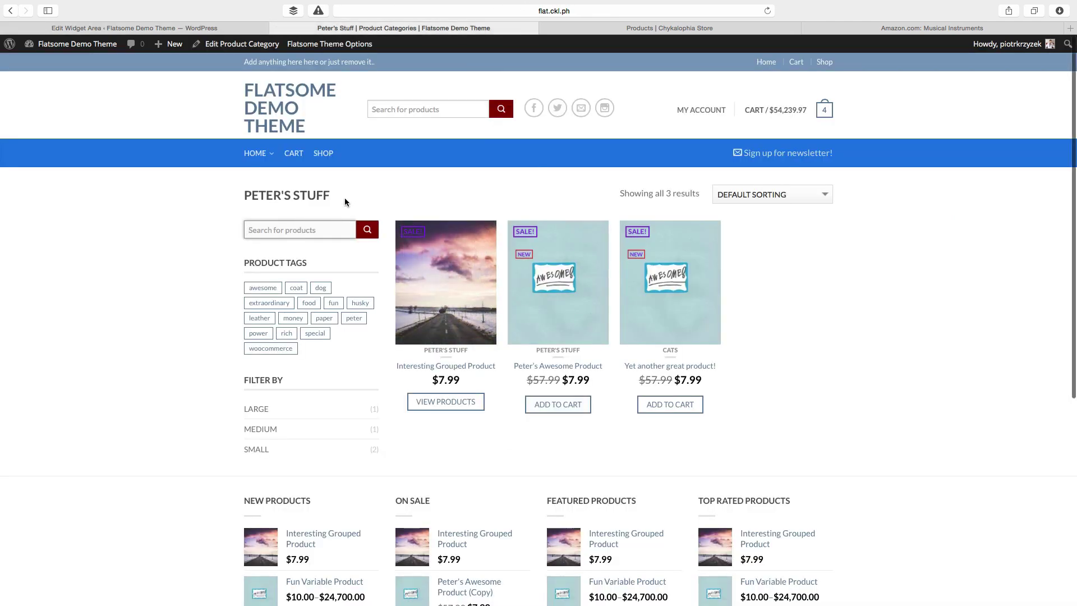
pyautogui.moveTo(243, 195); pyautogui.dragTo(330, 198)
pyautogui.click(225, 28)
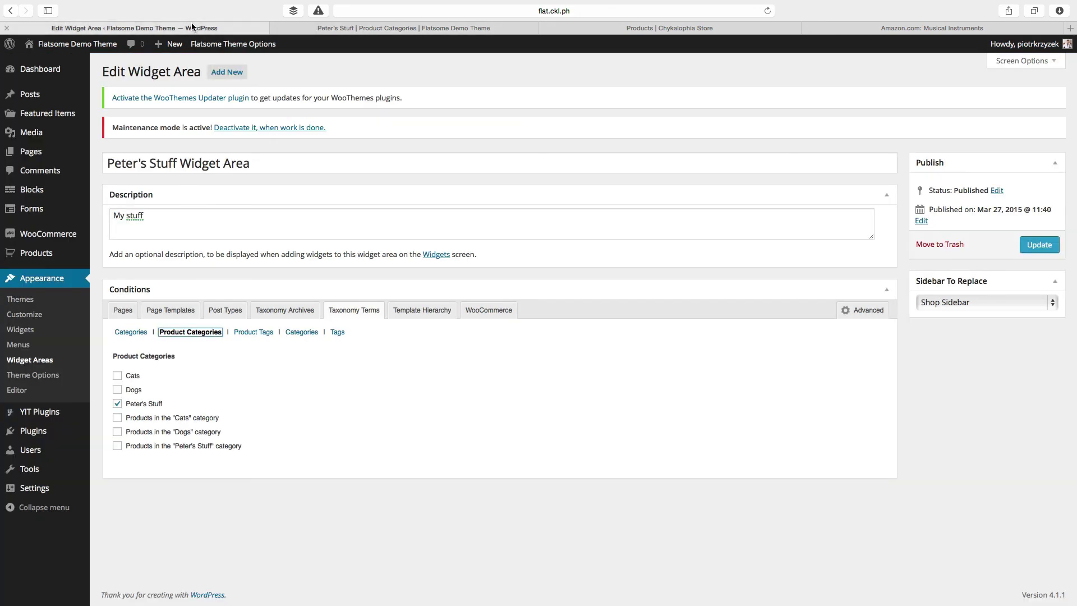
pyautogui.click(184, 403)
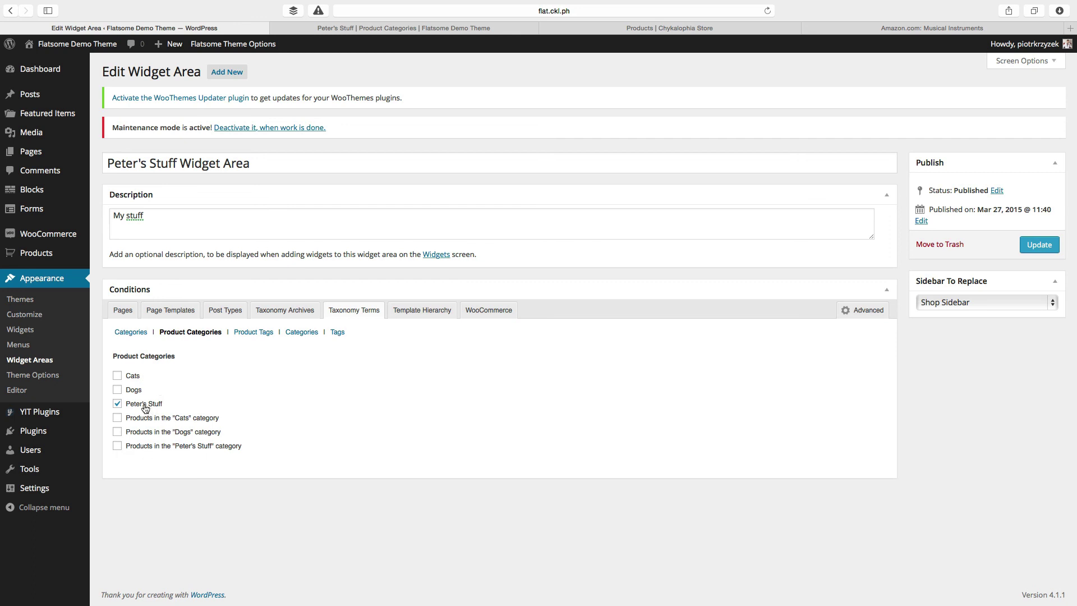
# Step: Replace the Peter's Stuff condition with Products in the "Peter's Stuff" category, and view the Interesting Grouped Product page in the shop
pyautogui.click(117, 446)
pyautogui.click(118, 404)
pyautogui.hotkey('ctrl', 'Tab')
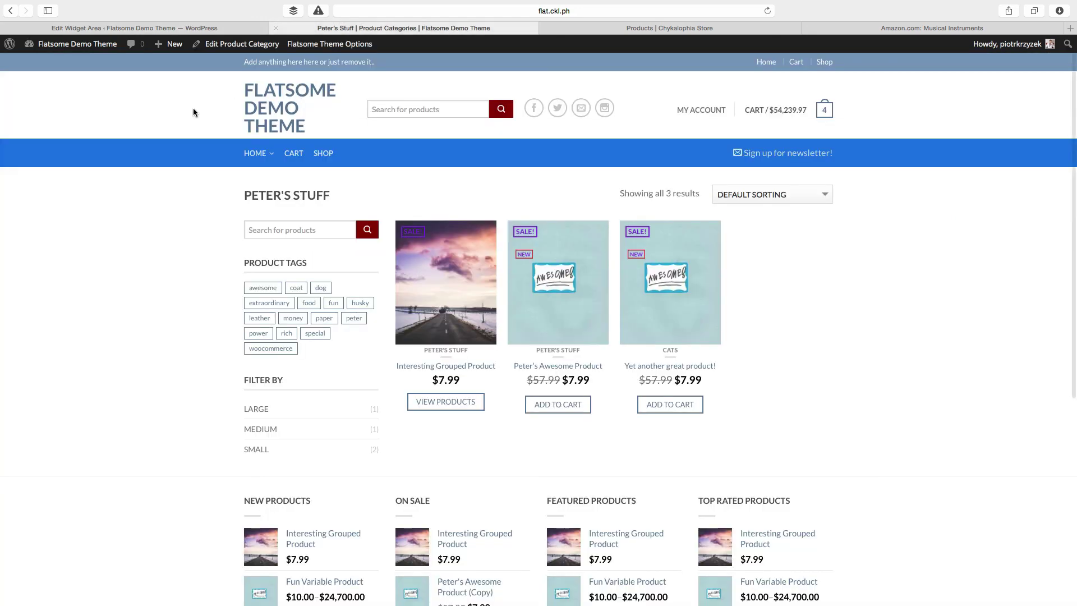
pyautogui.click(435, 290)
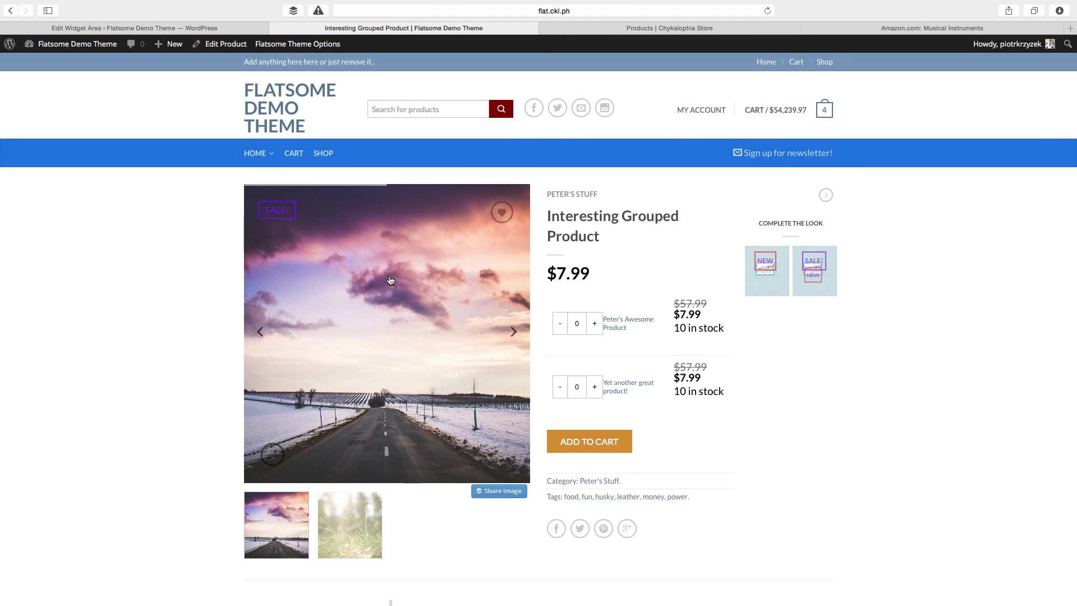
# Step: Return to the widget area editor, re-enable the Peter's Stuff condition and clear Products in the "Peter's Stuff" category
pyautogui.click(222, 28)
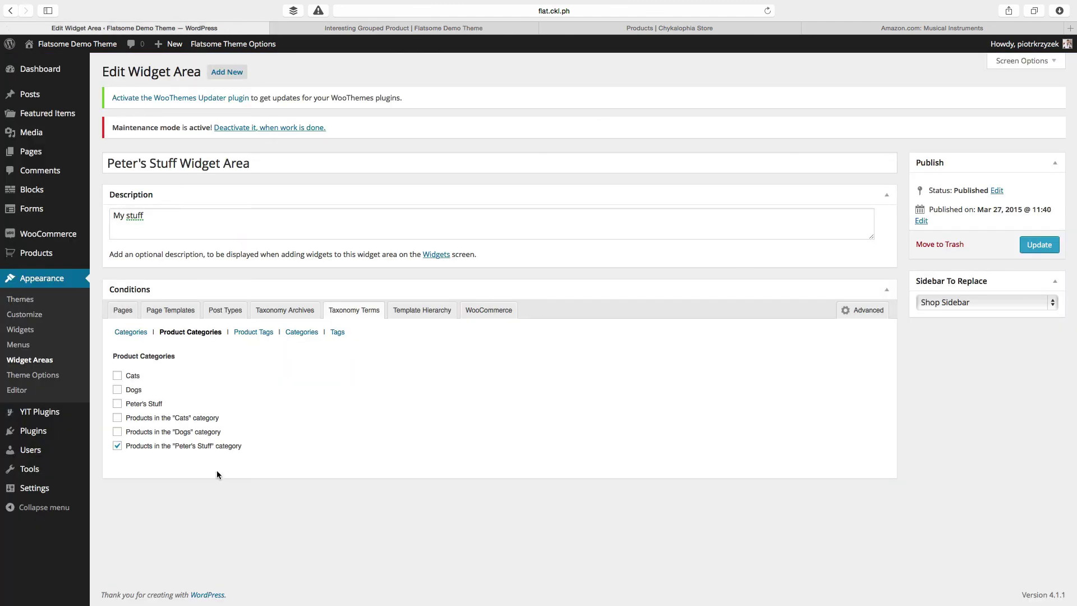
pyautogui.click(117, 403)
pyautogui.click(117, 445)
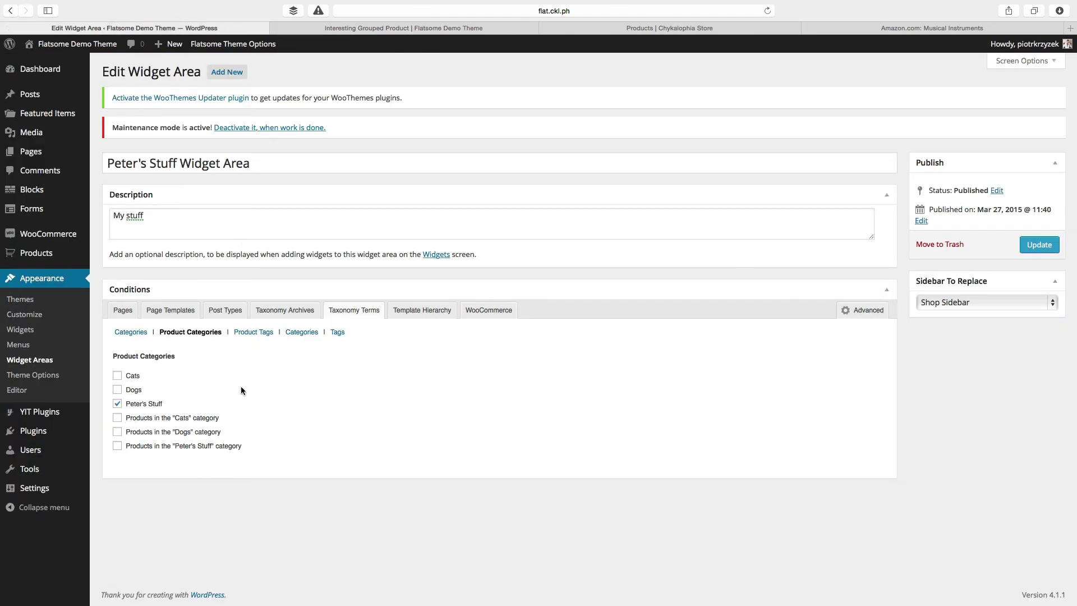
# Step: Examine the Product Tags conditions and the featured item Categories and Tags conditions within the taxonomy terms
pyautogui.click(239, 335)
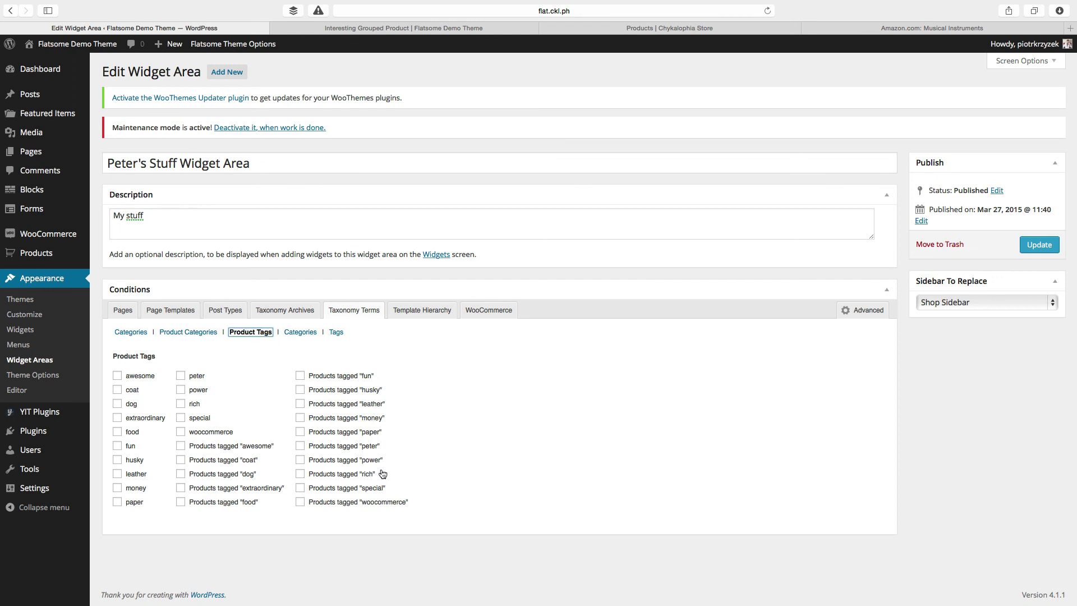
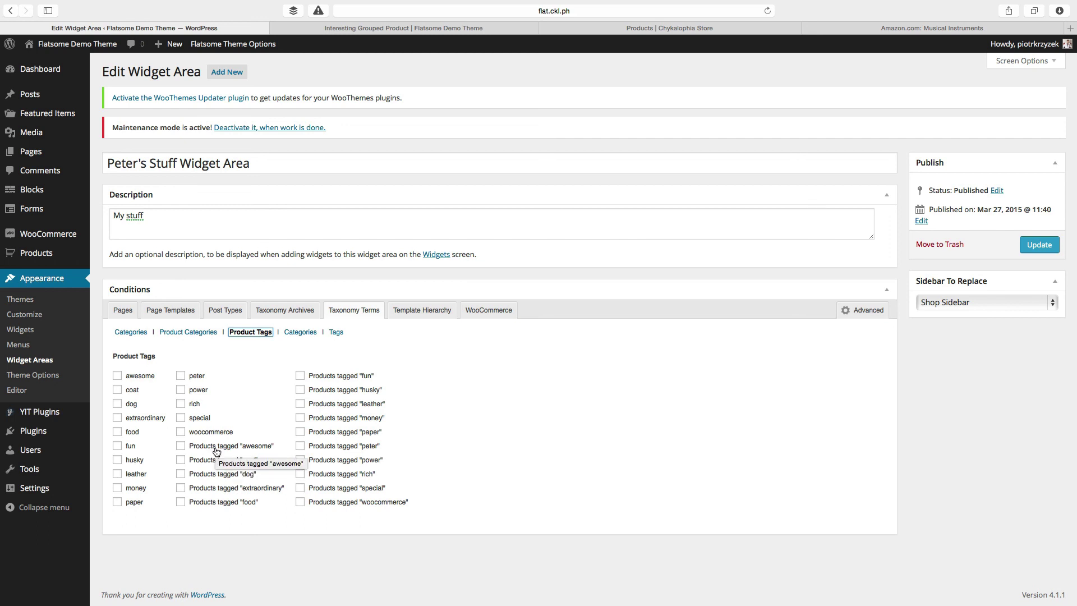
pyautogui.click(185, 449)
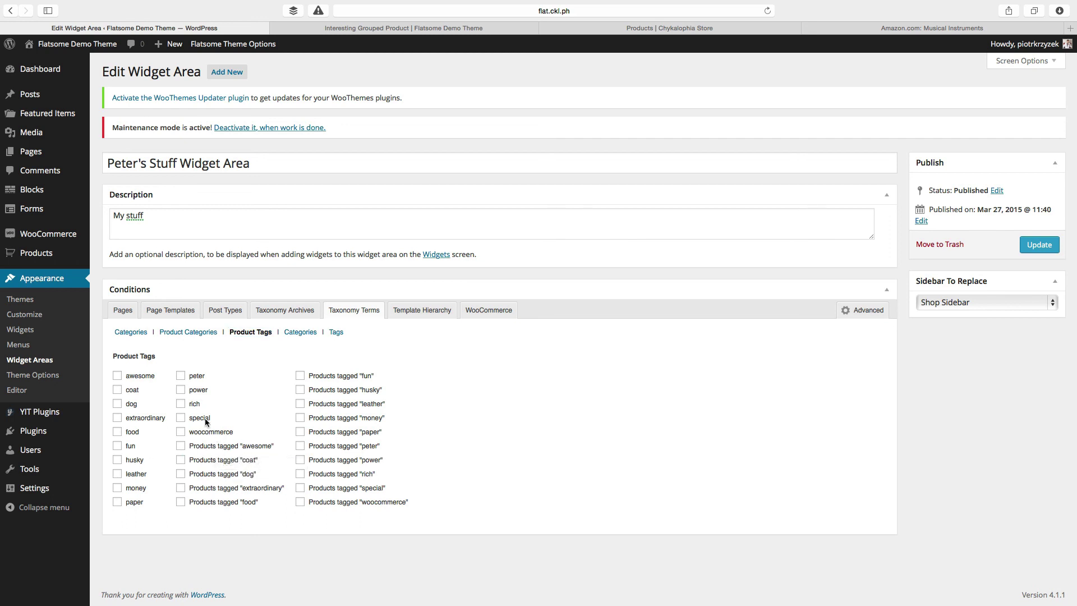
pyautogui.click(298, 334)
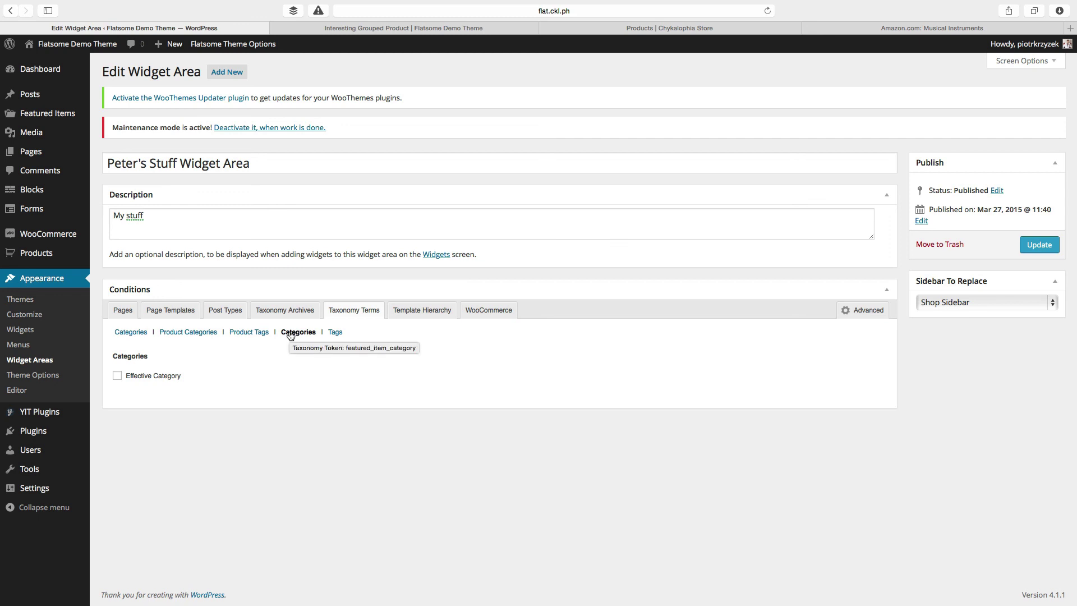
pyautogui.moveTo(37, 117)
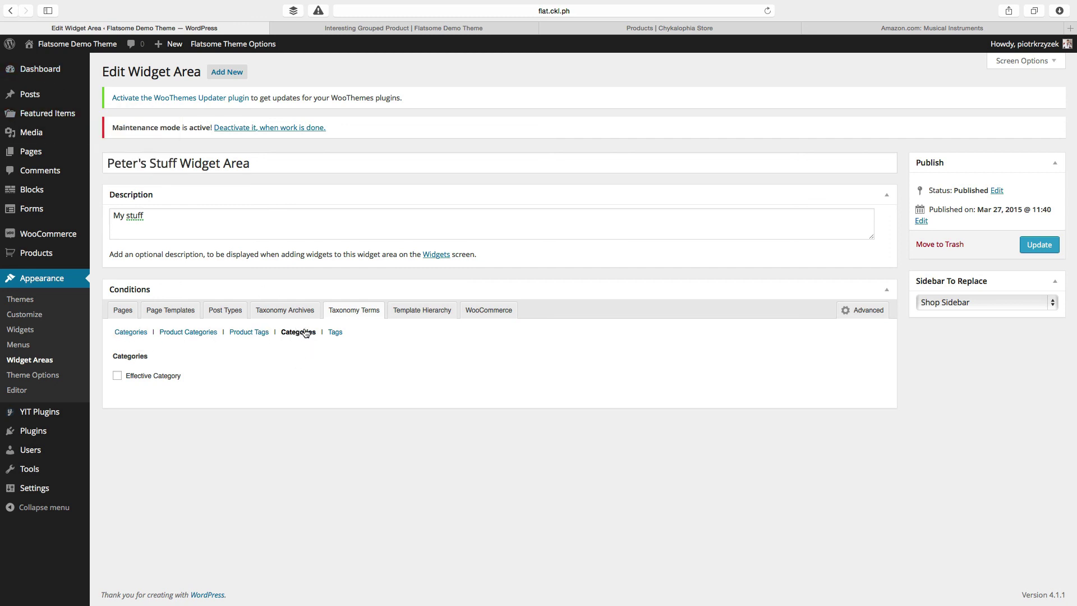
pyautogui.moveTo(305, 333)
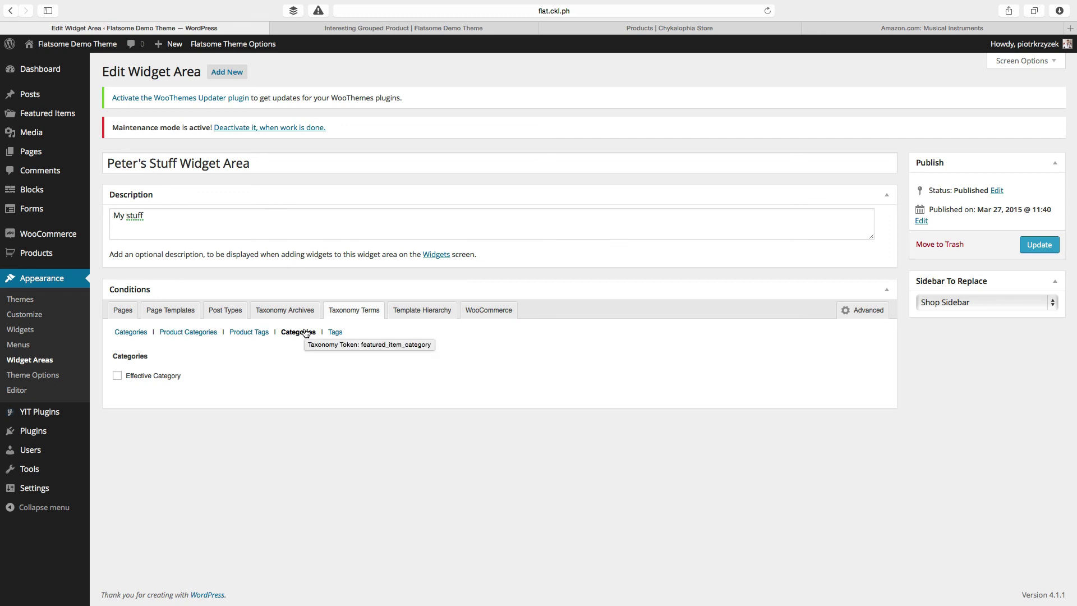
pyautogui.click(337, 332)
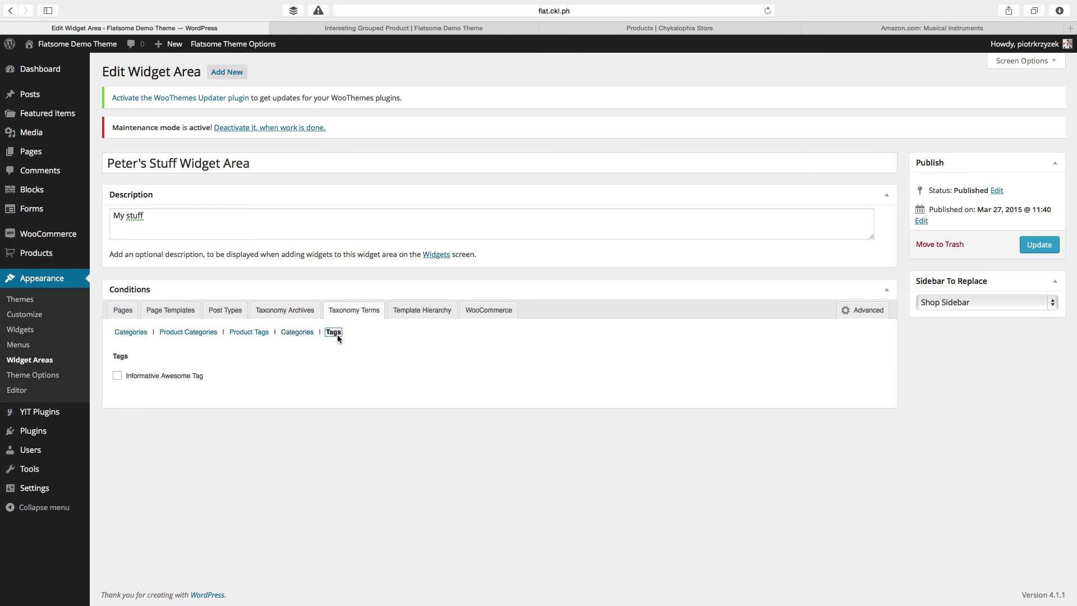
# Step: Examine the Template Hierarchy and WooCommerce conditions available for the widget area
pyautogui.click(411, 318)
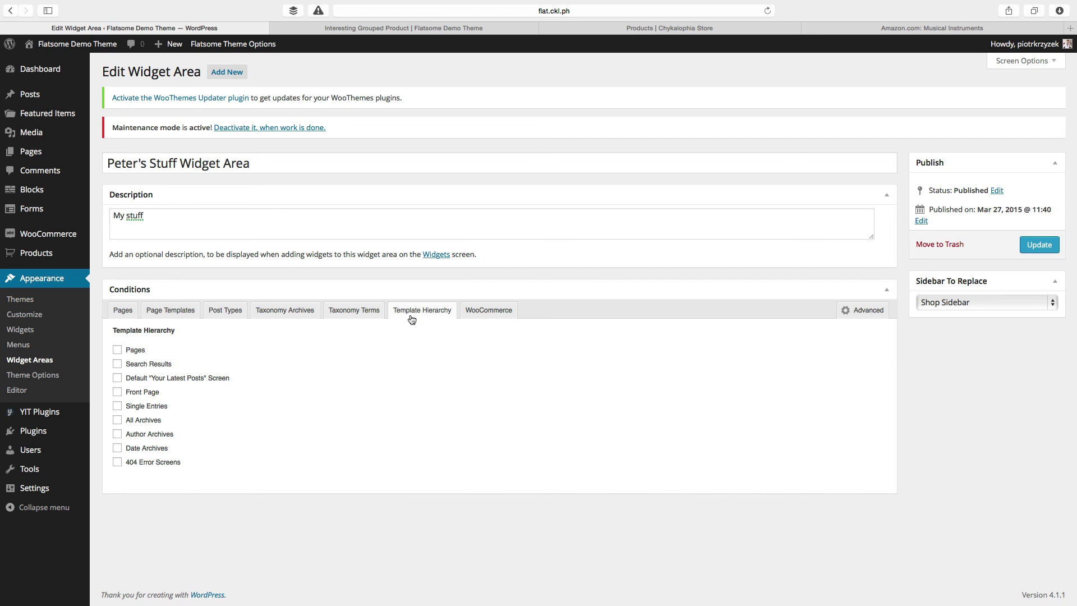
pyautogui.click(492, 312)
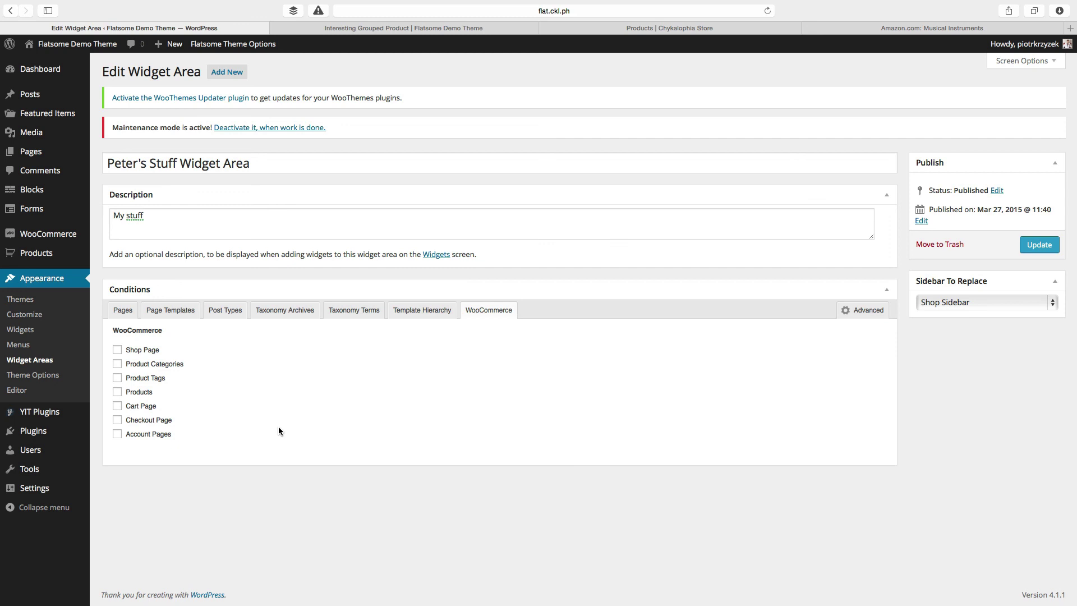
# Step: Review the taxonomy, post type, page and page template conditions again, returning to the Product Categories terms
pyautogui.click(344, 316)
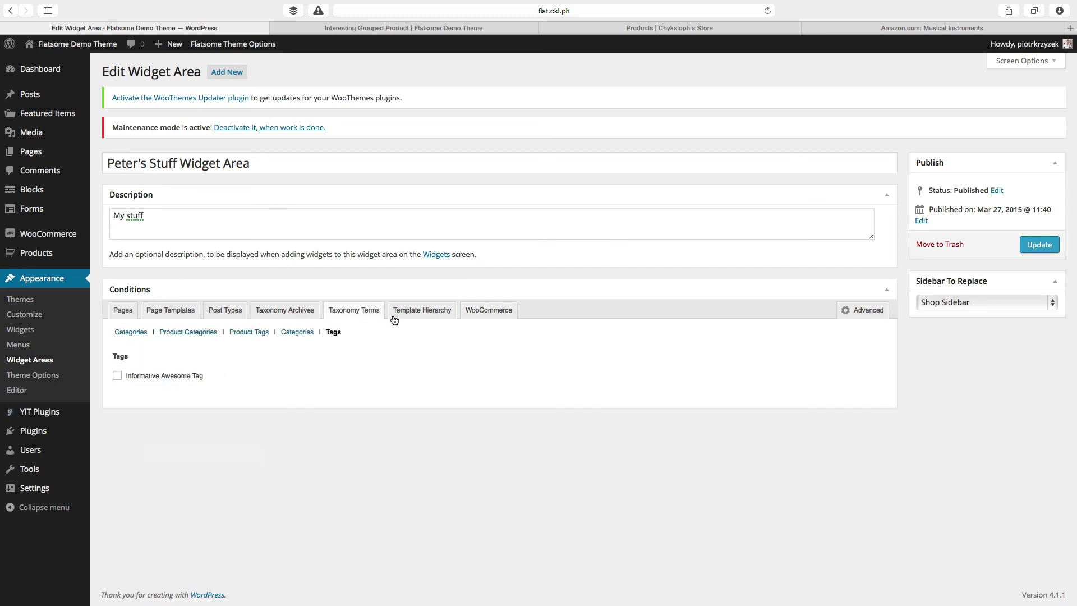
pyautogui.click(171, 335)
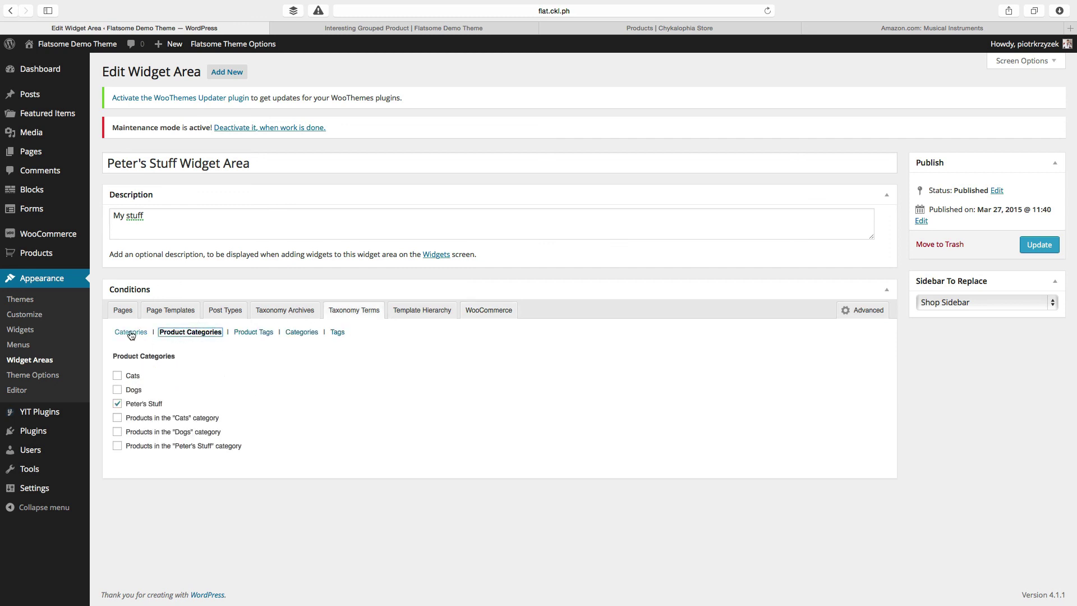
pyautogui.click(129, 334)
pyautogui.click(258, 335)
pyautogui.click(182, 335)
pyautogui.click(259, 313)
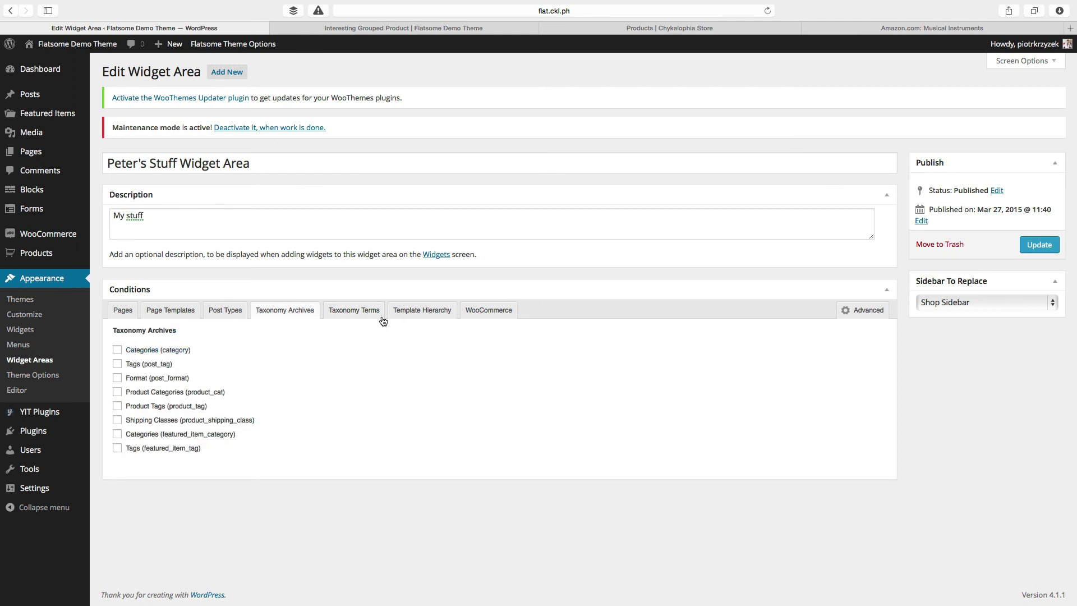
pyautogui.click(232, 311)
pyautogui.click(162, 308)
pyautogui.click(135, 311)
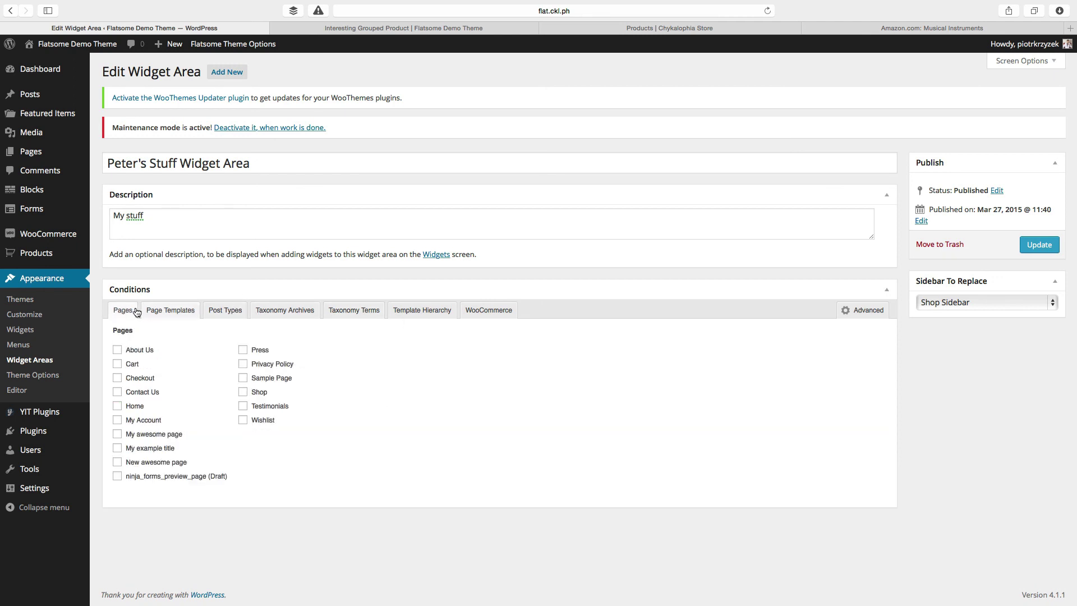
pyautogui.click(153, 312)
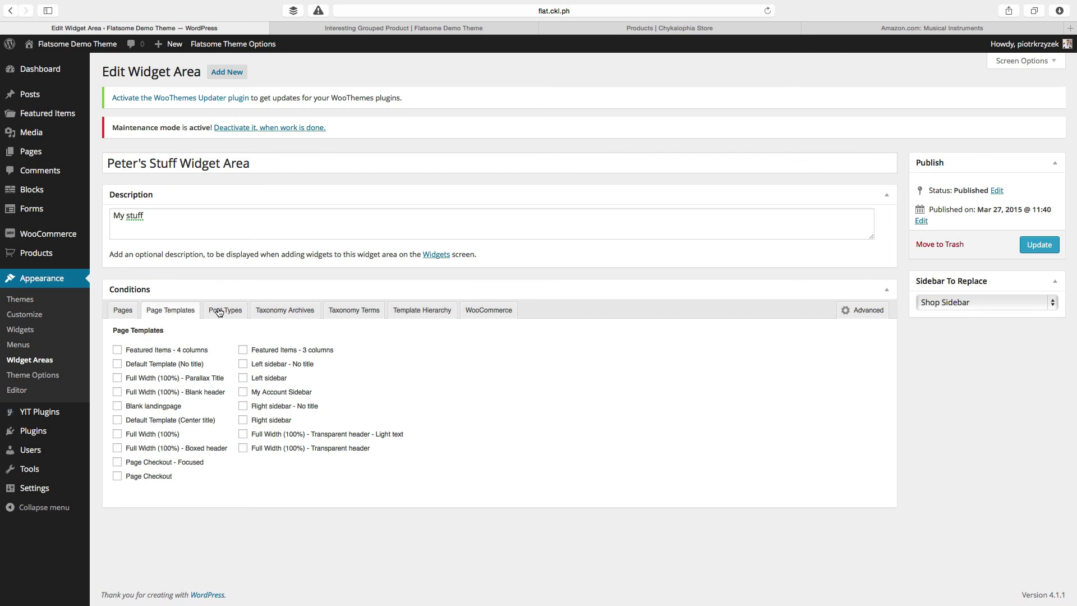
pyautogui.click(360, 311)
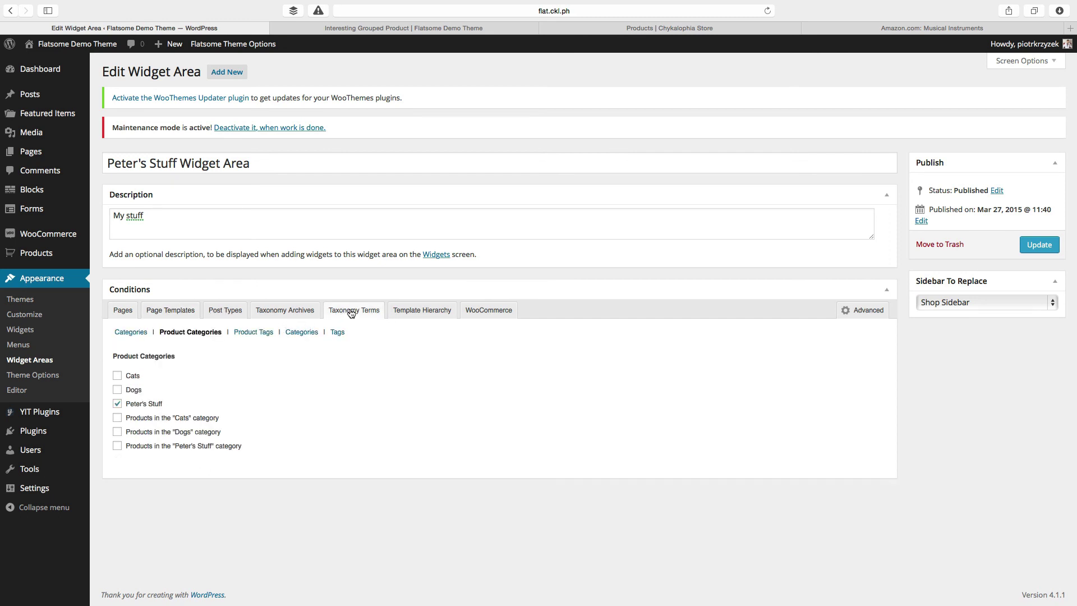
# Step: Compare the post Categories and Tags conditions with the Product Tags and Product Categories conditions in the taxonomy terms
pyautogui.click(234, 332)
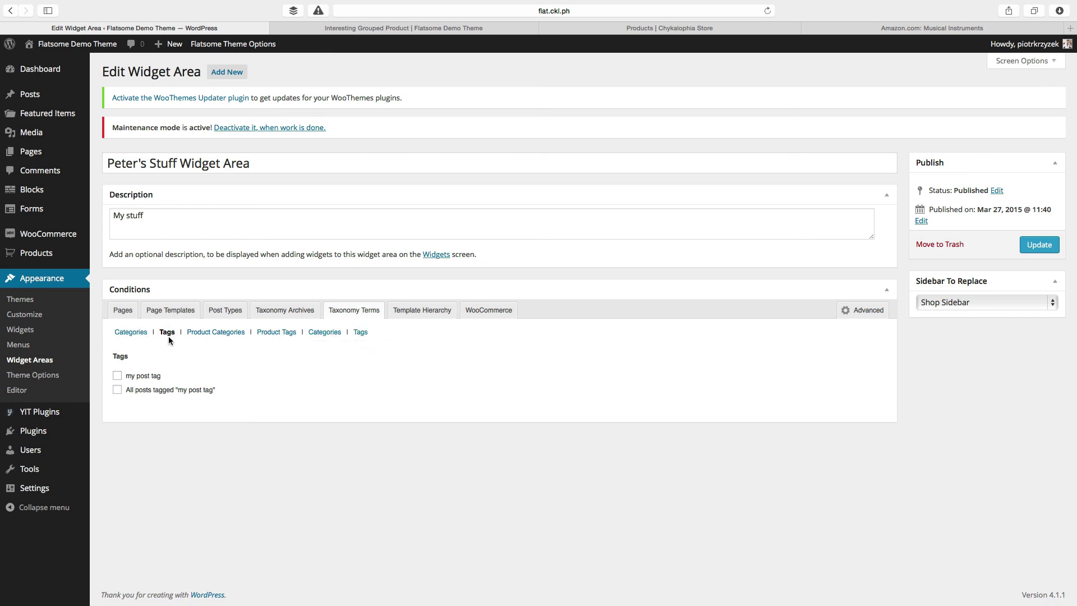
pyautogui.click(132, 333)
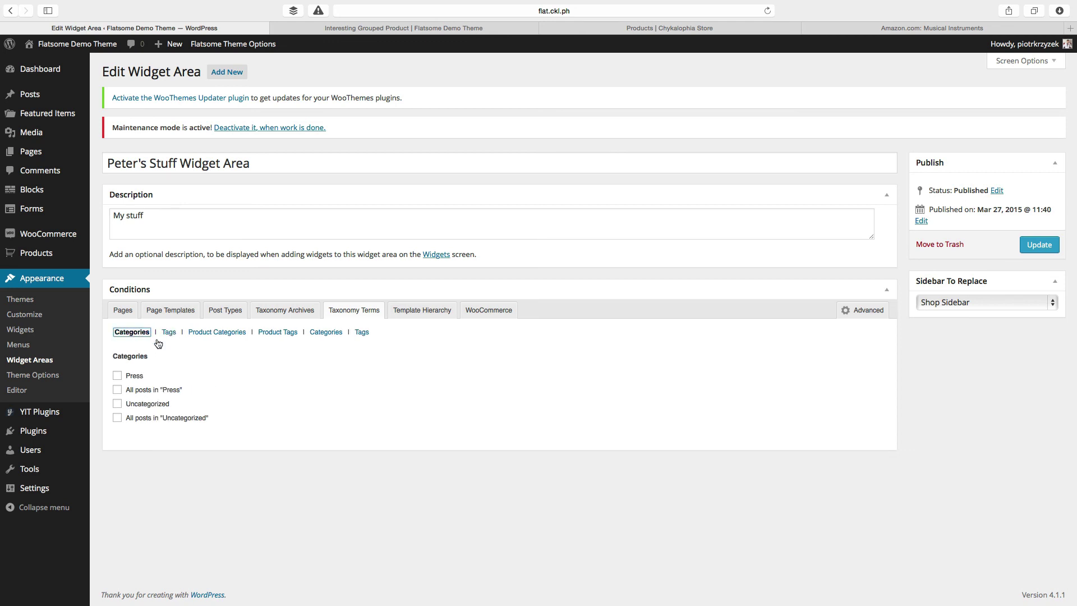
pyautogui.click(246, 333)
pyautogui.click(271, 333)
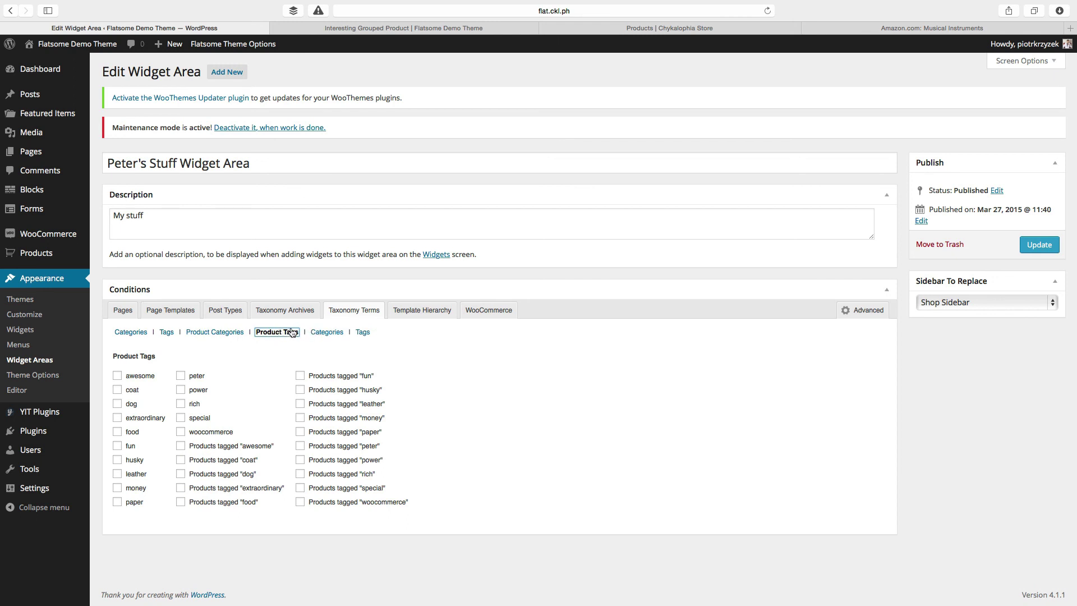
pyautogui.click(225, 333)
pyautogui.click(215, 334)
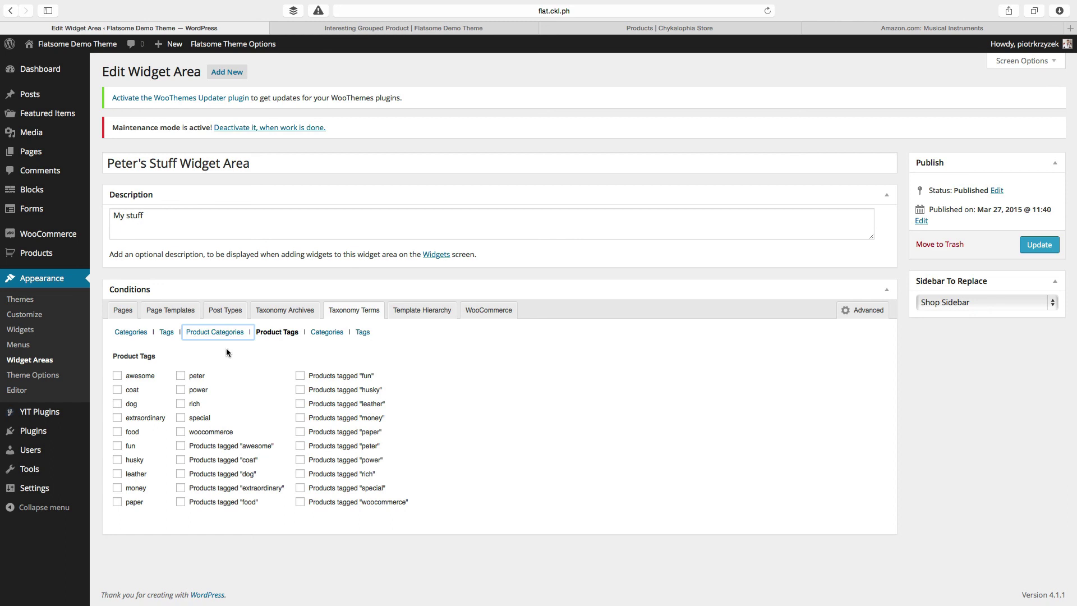
pyautogui.click(211, 331)
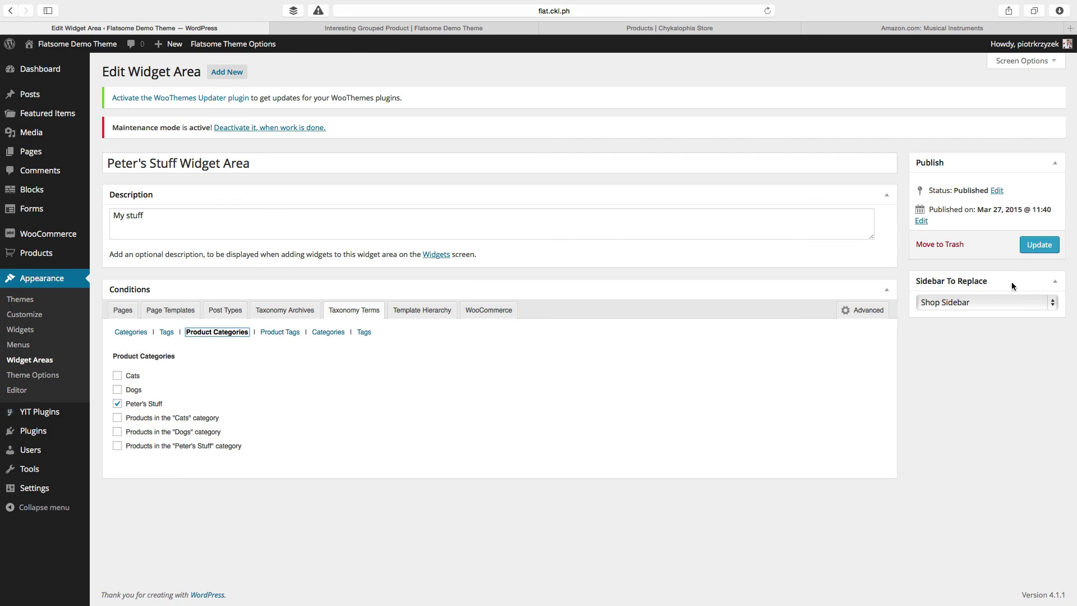
# Step: Review which sidebars the widget area can replace, keeping Shop Sidebar selected
pyautogui.click(956, 304)
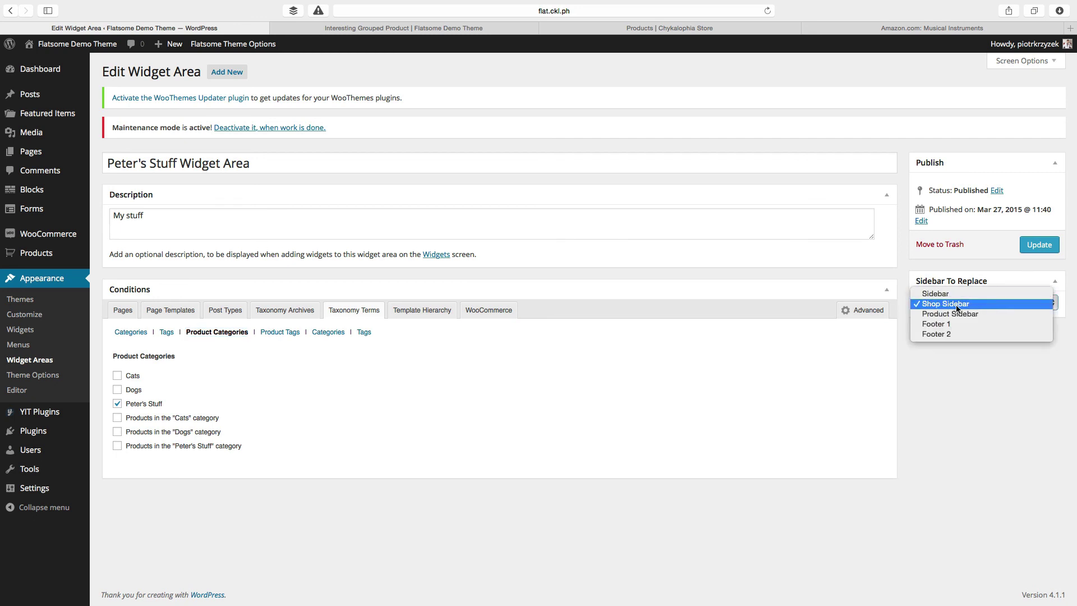
pyautogui.click(956, 307)
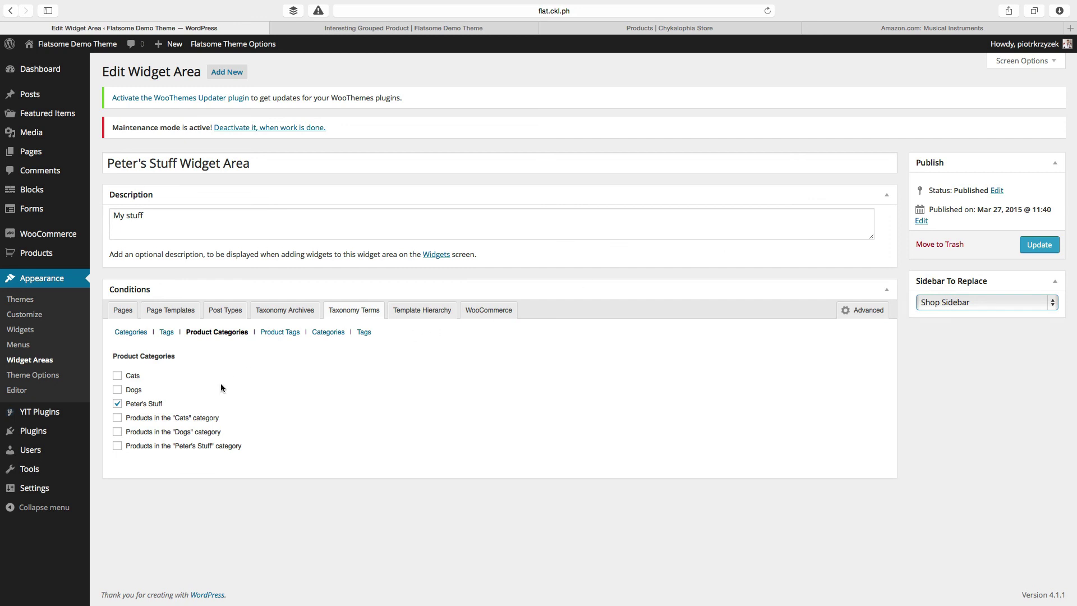
pyautogui.click(173, 163)
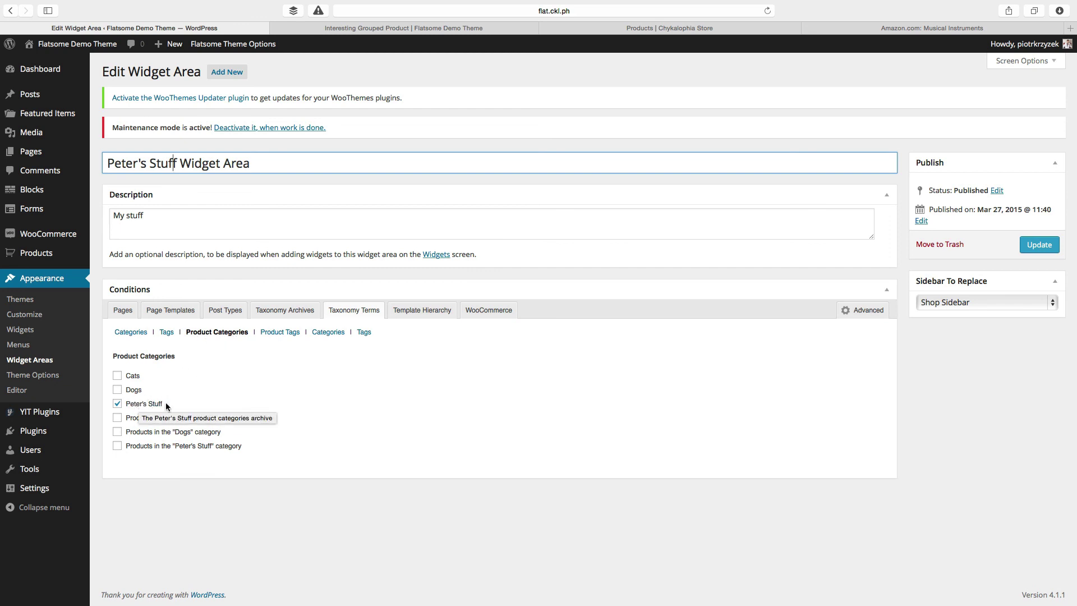
# Step: Compare the sidebar on the store's Shop page with the widget area's Shop Sidebar replacement setting
pyautogui.click(403, 28)
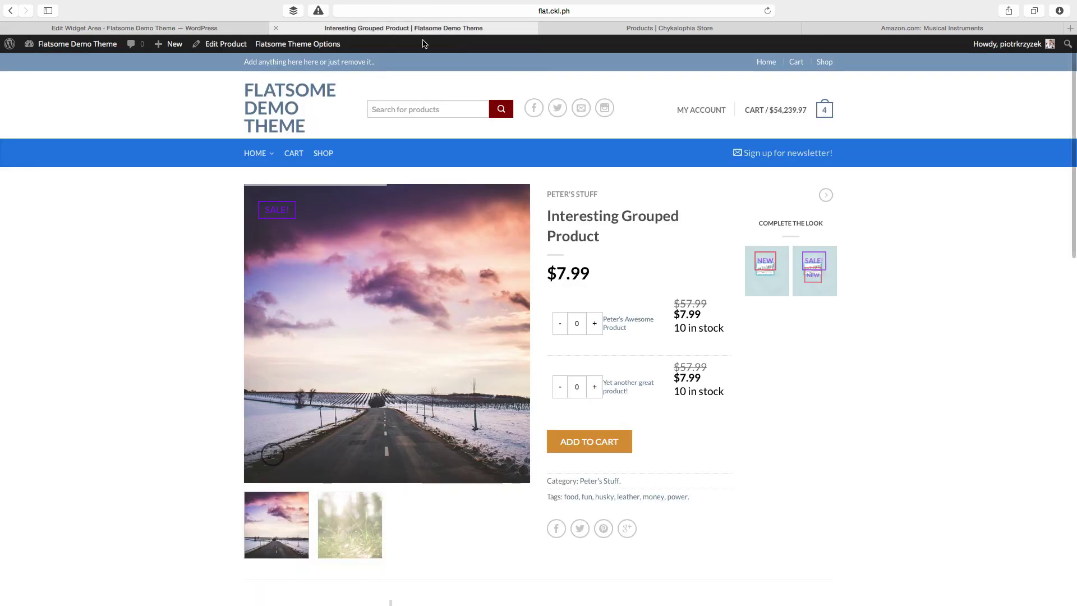
pyautogui.click(324, 155)
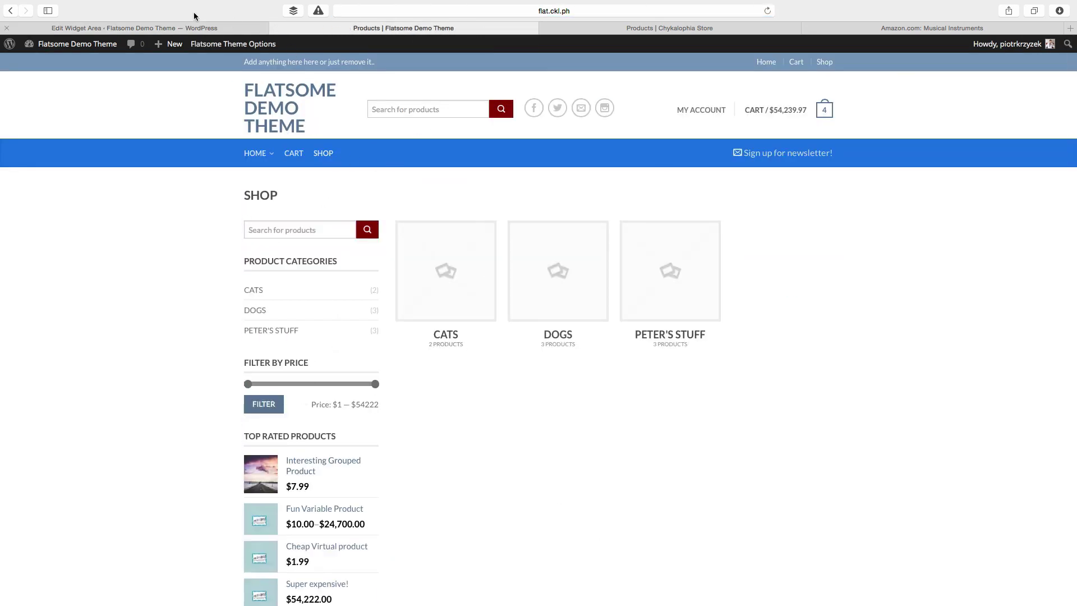
pyautogui.click(188, 29)
pyautogui.click(942, 303)
pyautogui.click(942, 304)
pyautogui.click(942, 304)
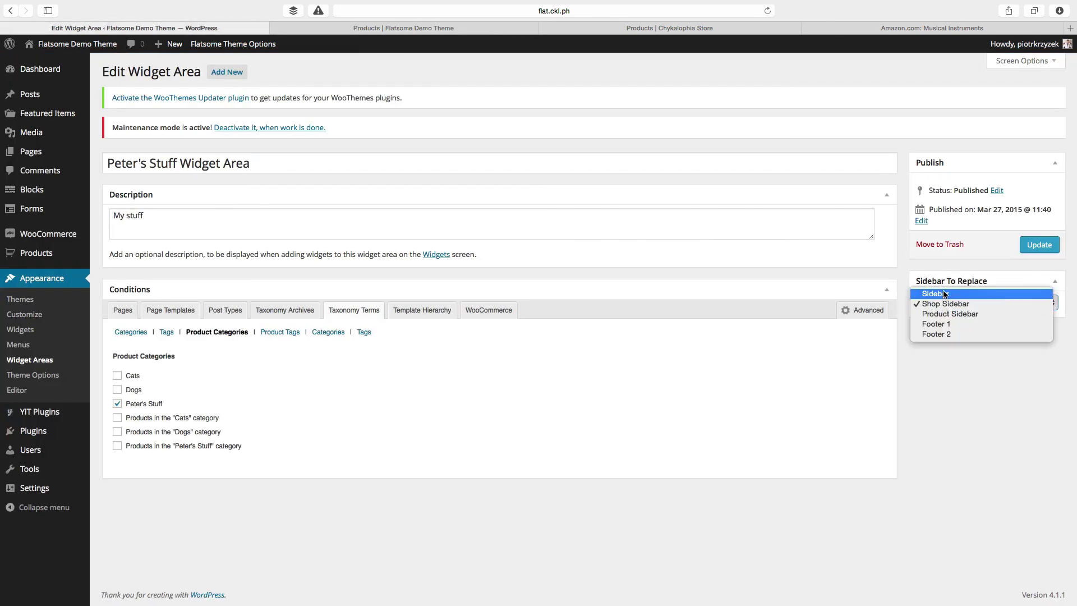
pyautogui.click(945, 303)
pyautogui.click(359, 28)
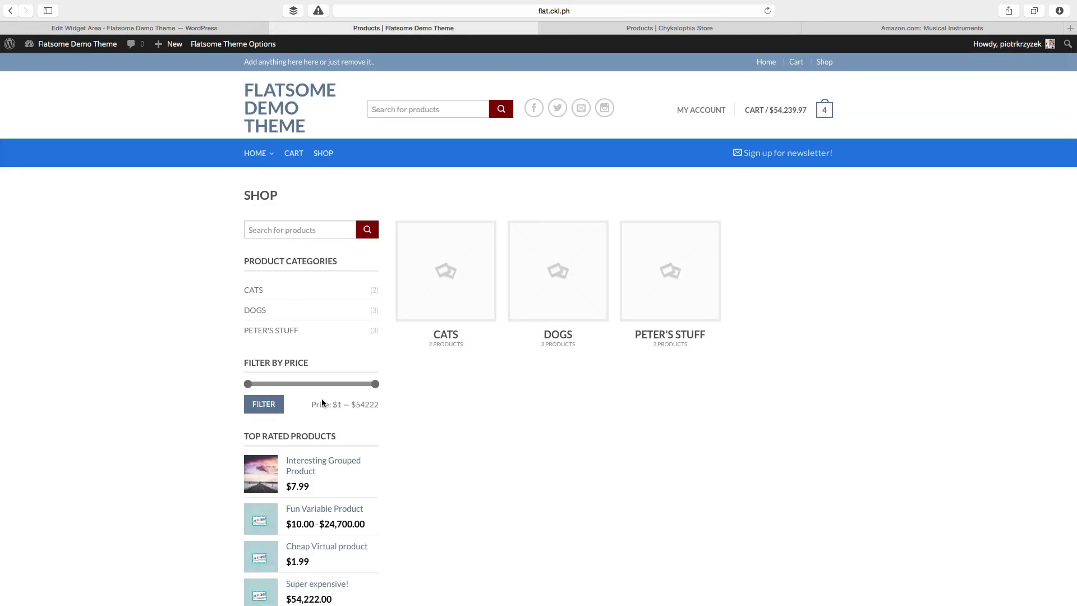
pyautogui.hotkey('ctrl', 'shift', 'Tab')
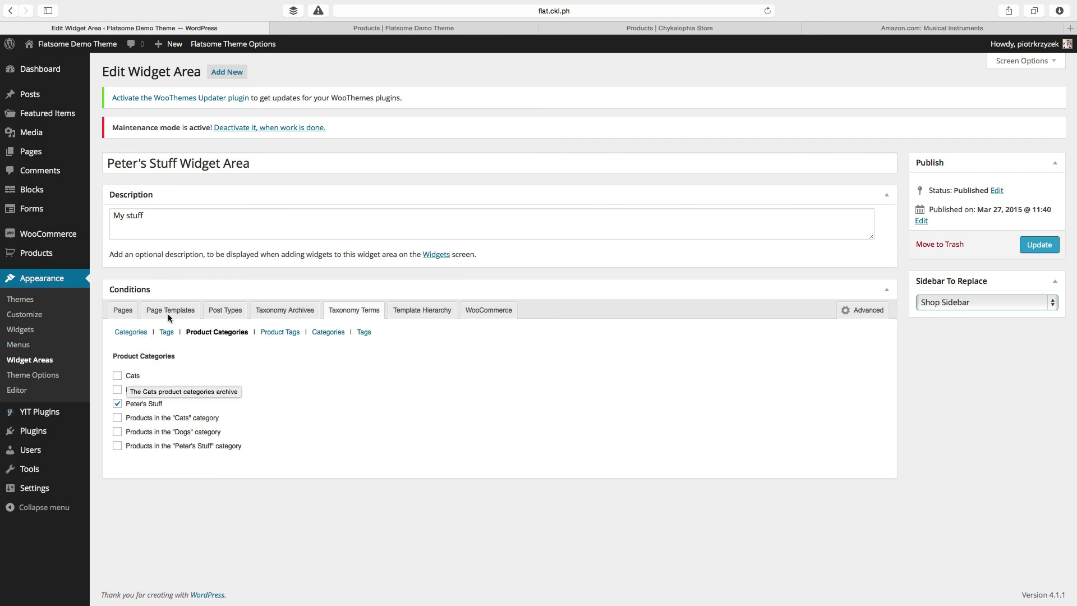
# Step: Start a new widget area named "Replace the kitty" with the description "Meow"
pyautogui.click(226, 73)
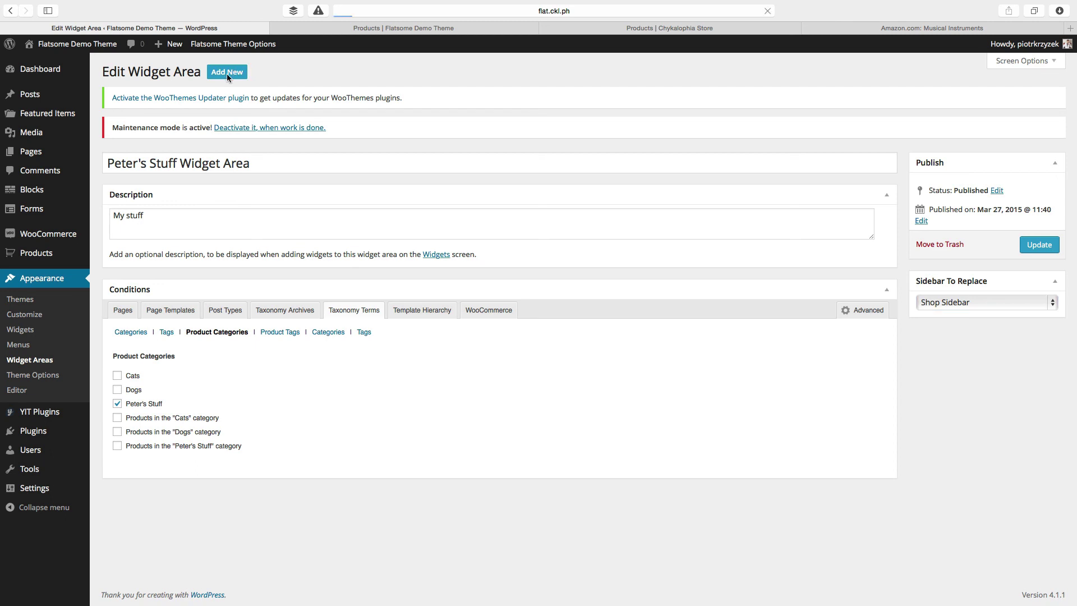
pyautogui.click(218, 166)
pyautogui.press('BackSpace')
pyautogui.press('BackSpace')
pyautogui.write('e')
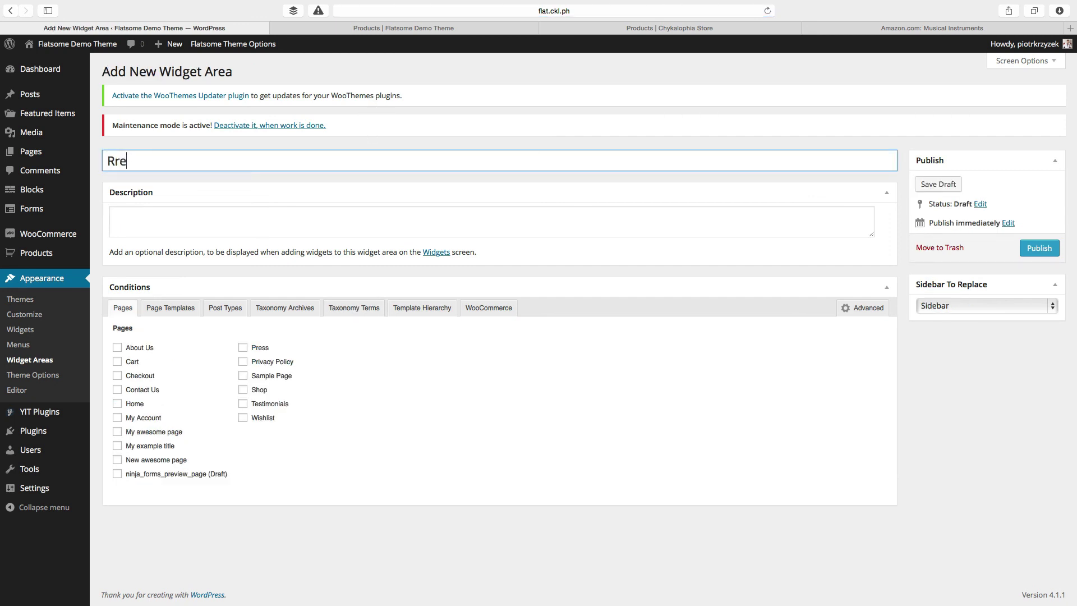
pyautogui.write('place the kitty')
pyautogui.press('Tab')
pyautogui.press('Tab')
pyautogui.click(219, 214)
pyautogui.write('Meow')
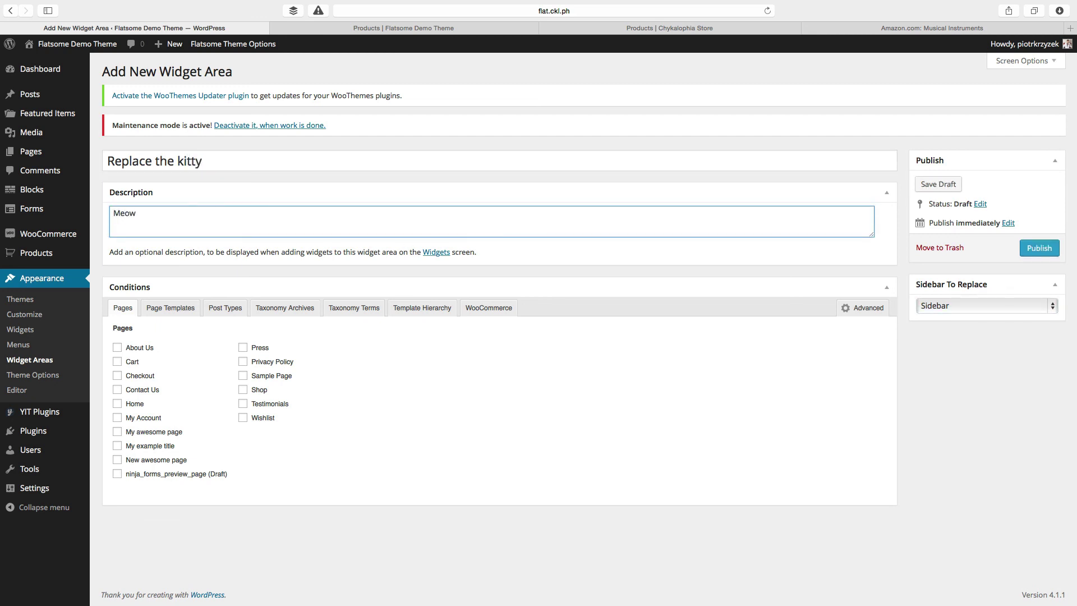
# Step: Publish the widget area as the replacement for Shop Sidebar on the Cats product category
pyautogui.click(341, 314)
pyautogui.click(229, 330)
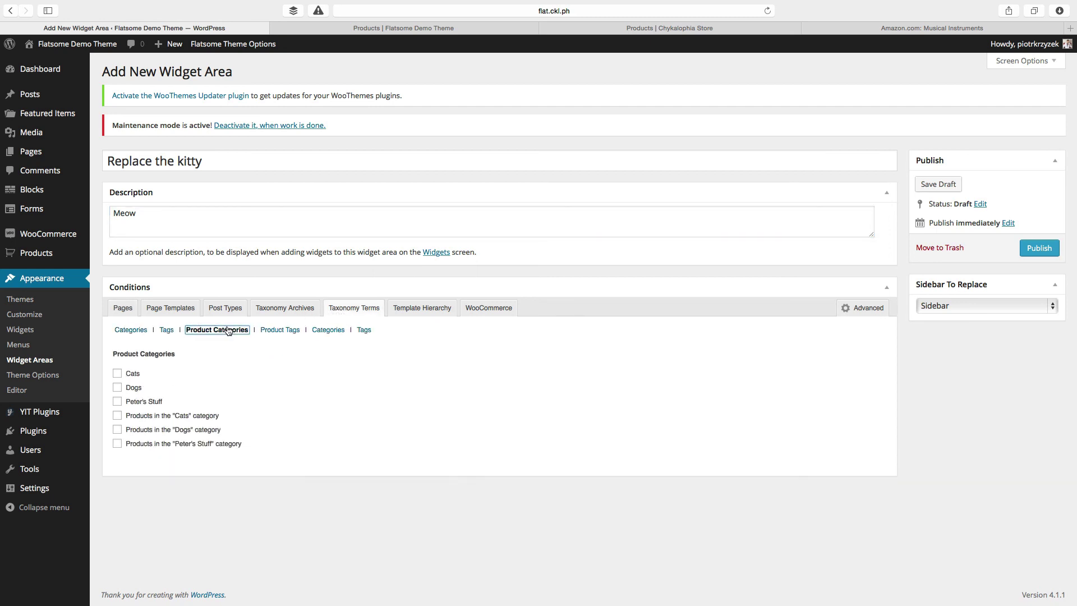
pyautogui.click(116, 375)
pyautogui.click(968, 305)
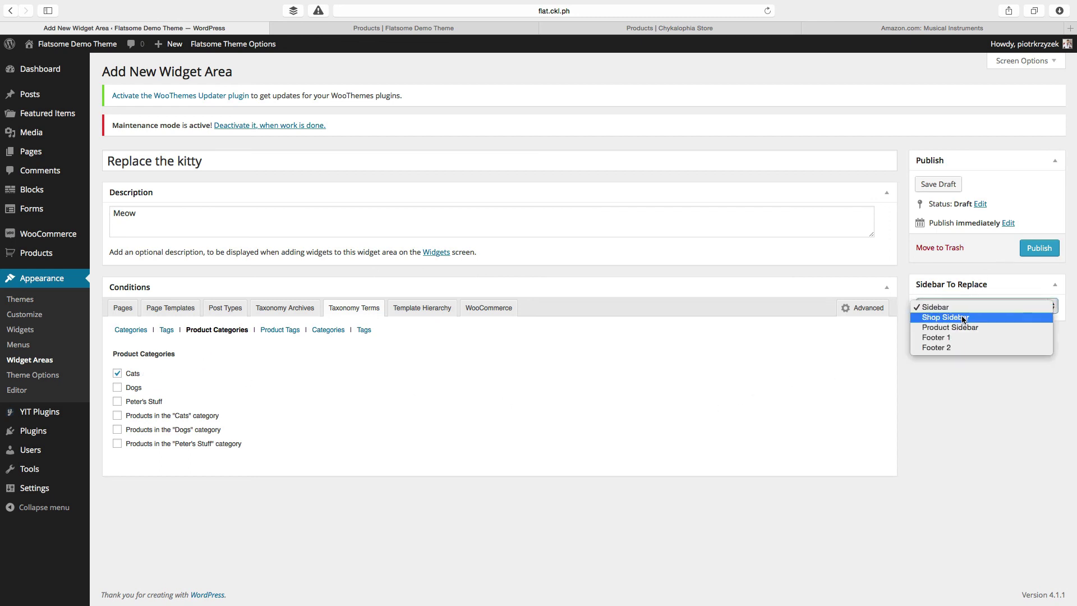
pyautogui.click(957, 318)
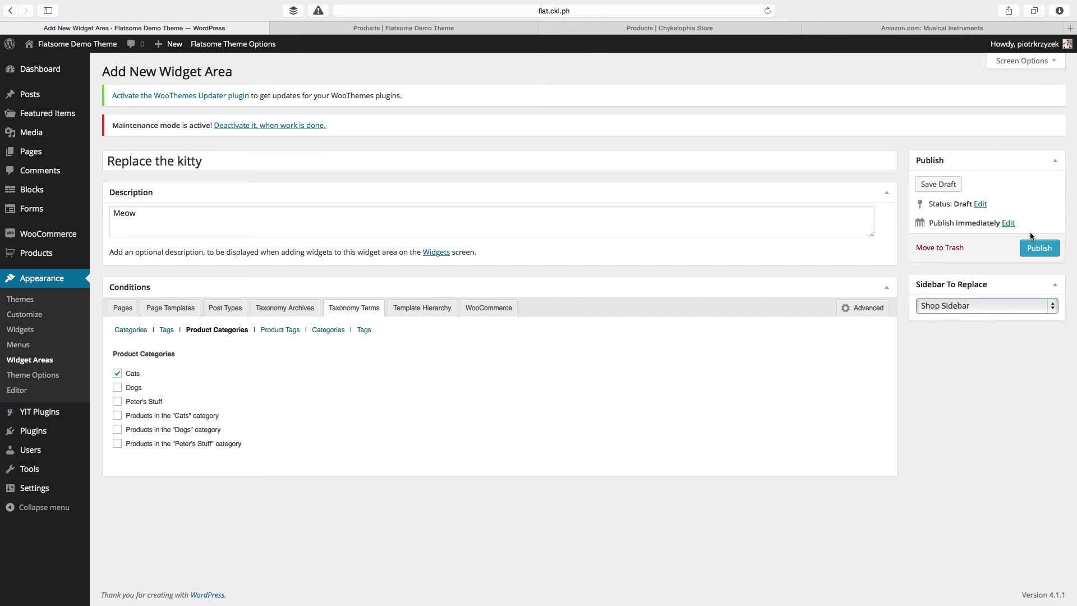
pyautogui.click(1039, 247)
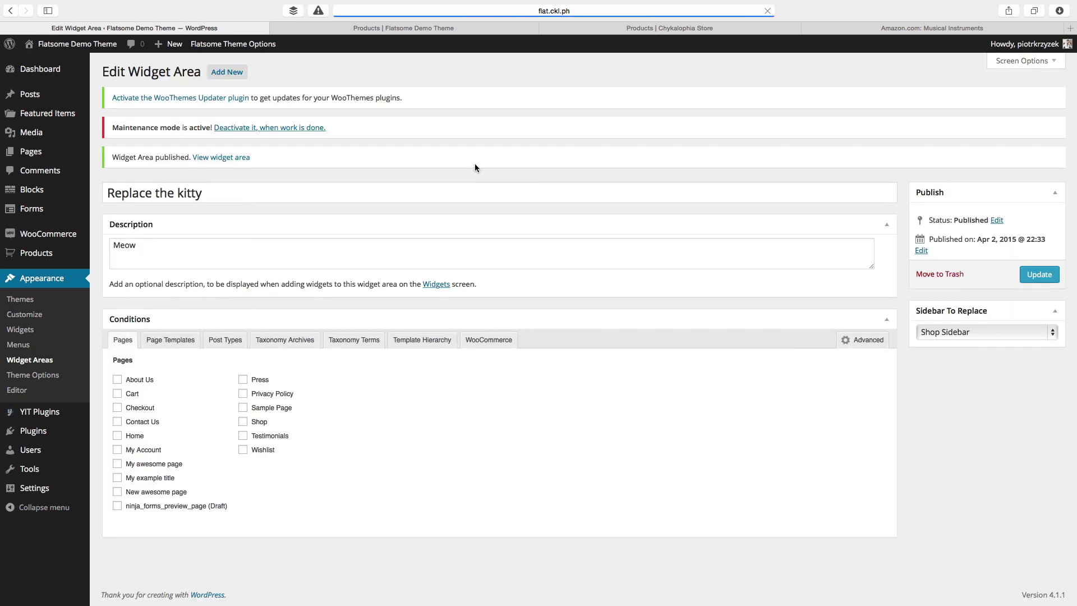
# Step: Check the sidebar on the store's Cats category page and return to the widget area editor
pyautogui.click(422, 28)
pyautogui.click(458, 263)
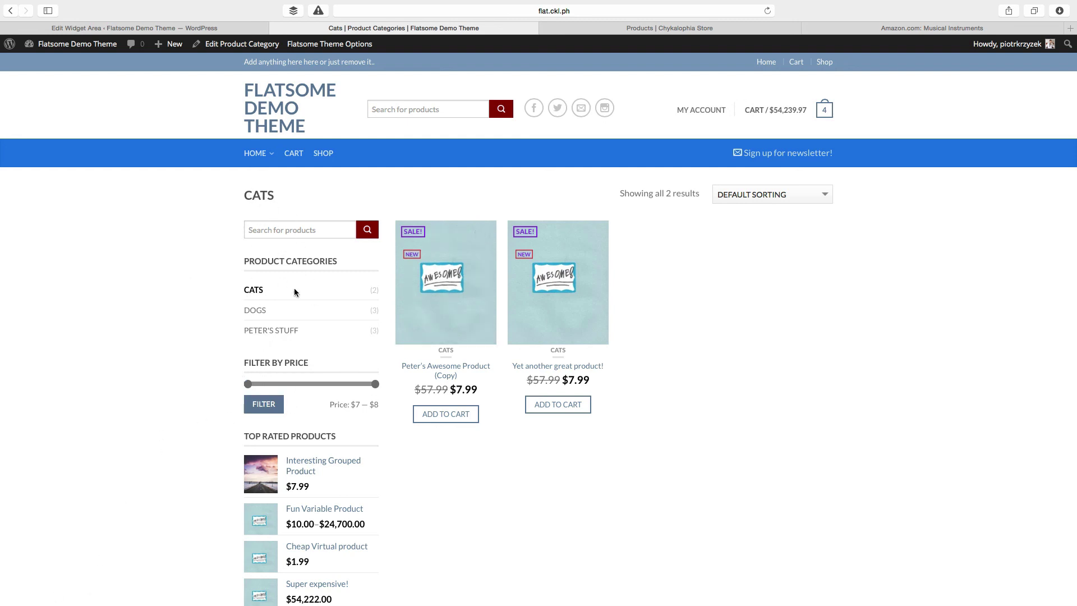
pyautogui.click(158, 29)
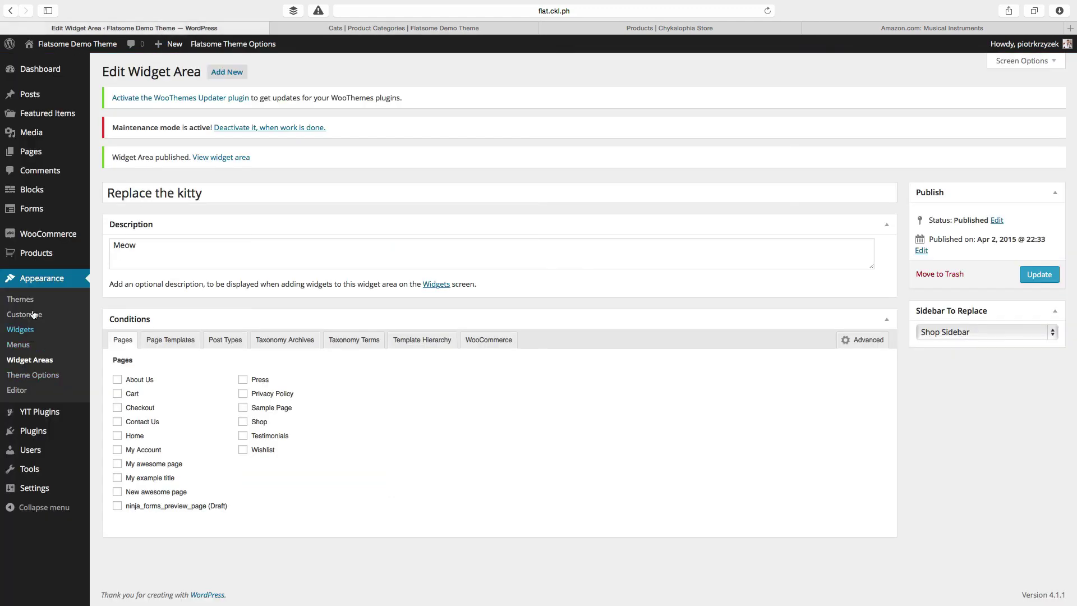
# Step: Add a Tag Cloud widget to the Replace the kitty area with its taxonomy set to Product Tags
pyautogui.click(20, 328)
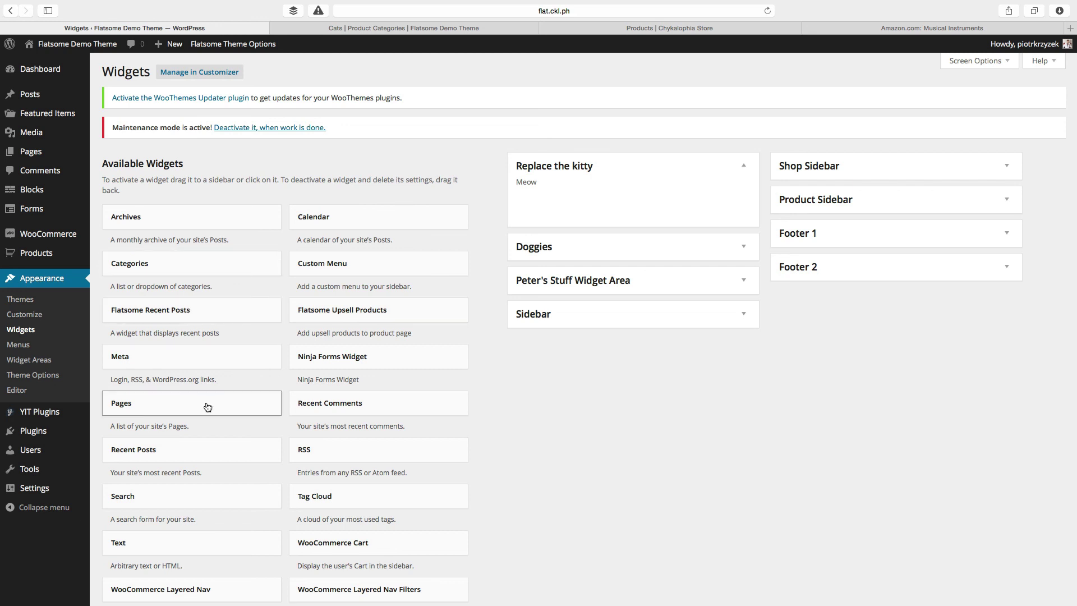
pyautogui.scroll(-1, 295, 384)
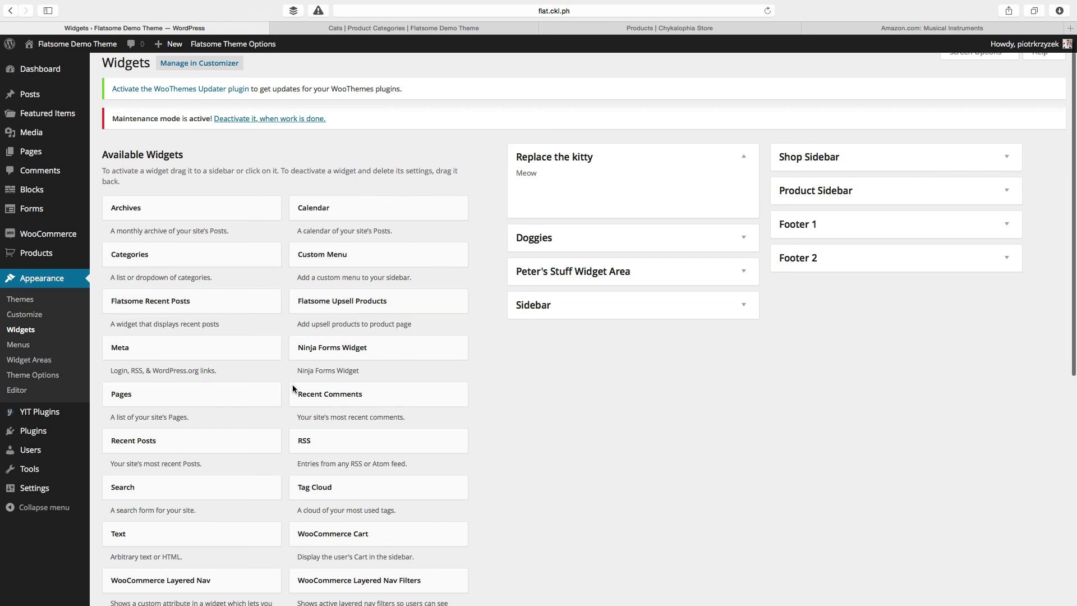
pyautogui.moveTo(335, 486); pyautogui.dragTo(589, 184)
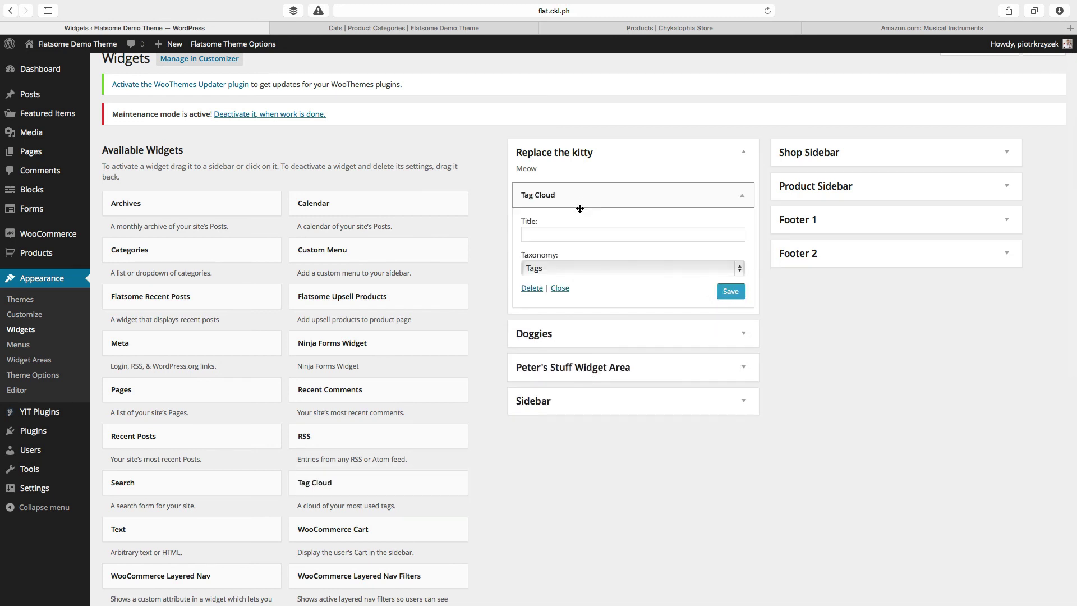
pyautogui.click(577, 267)
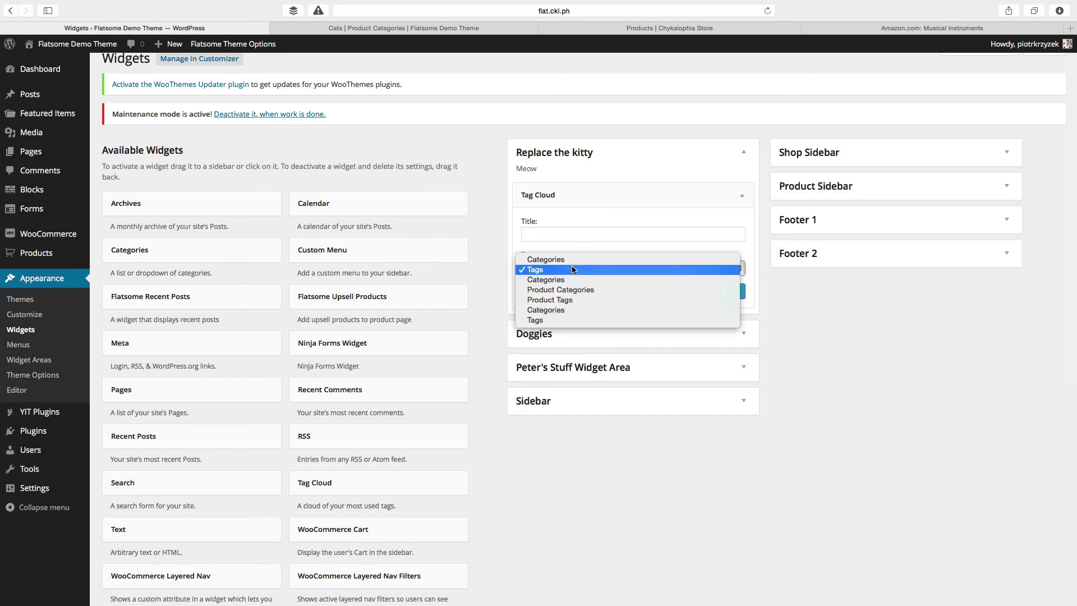
pyautogui.click(574, 300)
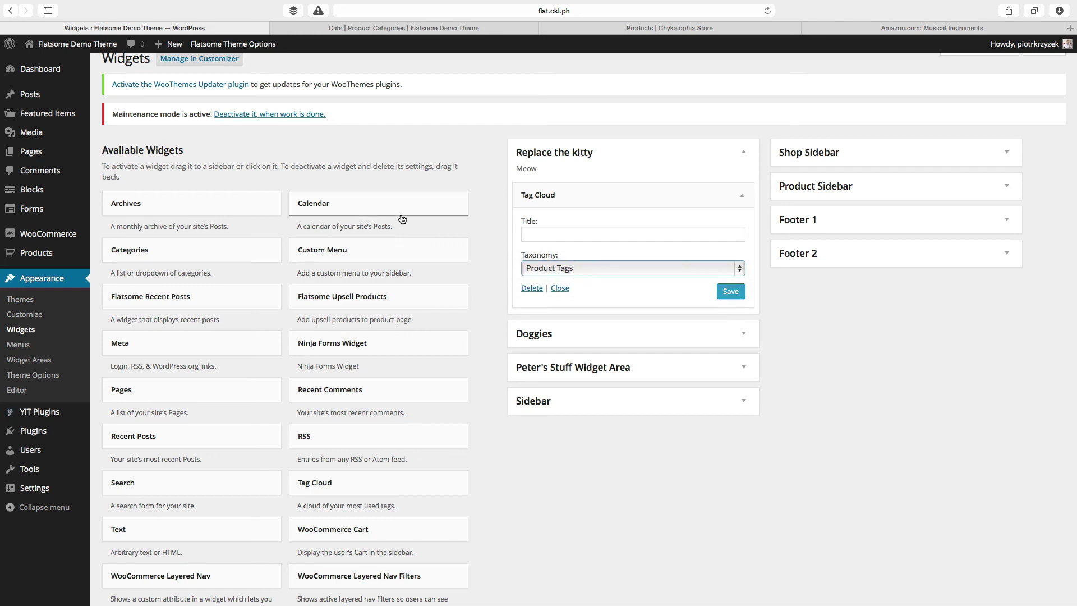
pyautogui.click(544, 234)
# Step: Add the YITH WooCommerce Ajax Product Search and Archives widgets to the Replace the kitty area and save the Tag Cloud widget
pyautogui.scroll(-1, 347, 310)
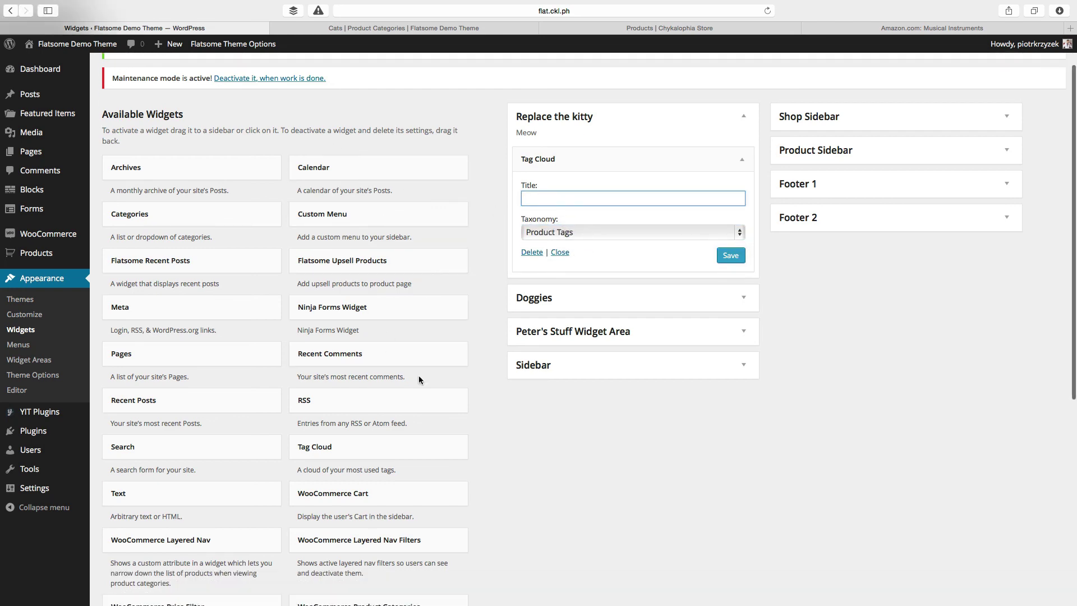
pyautogui.scroll(-3, 402, 404)
pyautogui.scroll(-5, 403, 404)
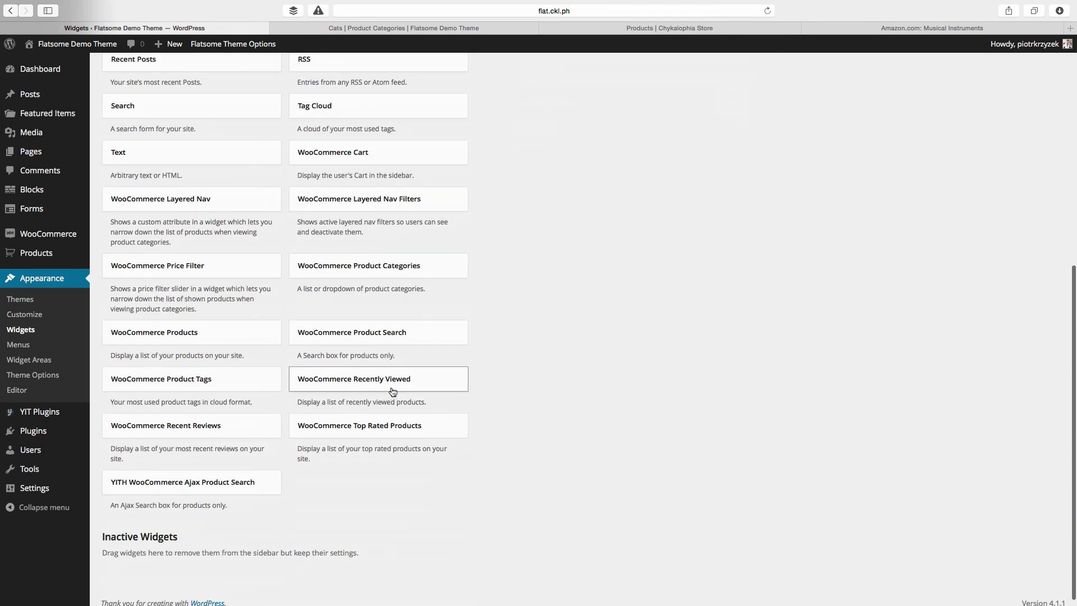
pyautogui.moveTo(219, 491); pyautogui.dragTo(639, 125)
pyautogui.scroll(4, 221, 288)
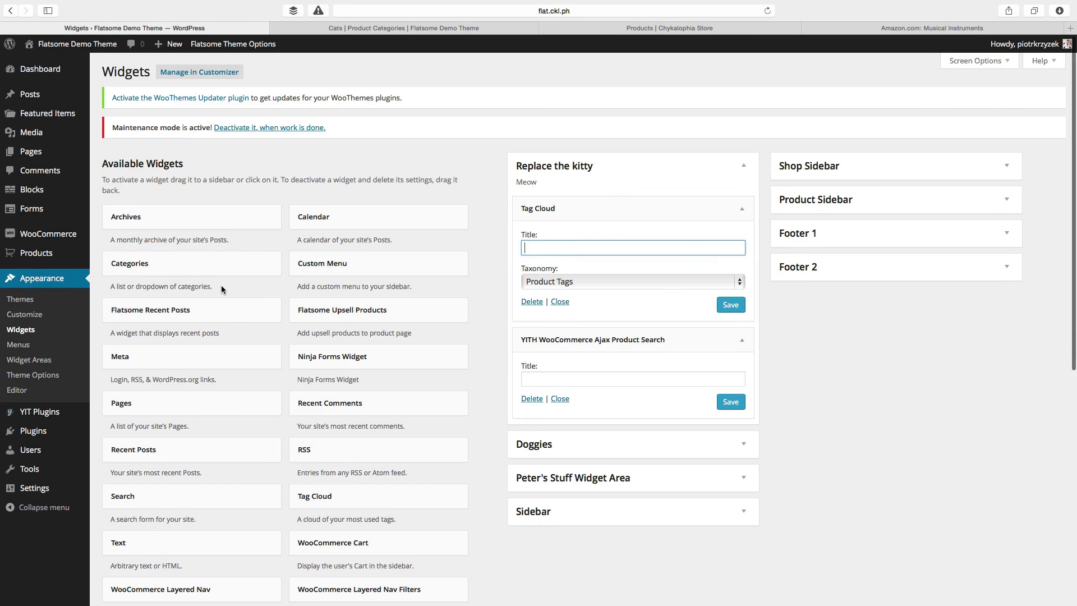
pyautogui.moveTo(171, 228); pyautogui.dragTo(588, 386)
pyautogui.click(736, 304)
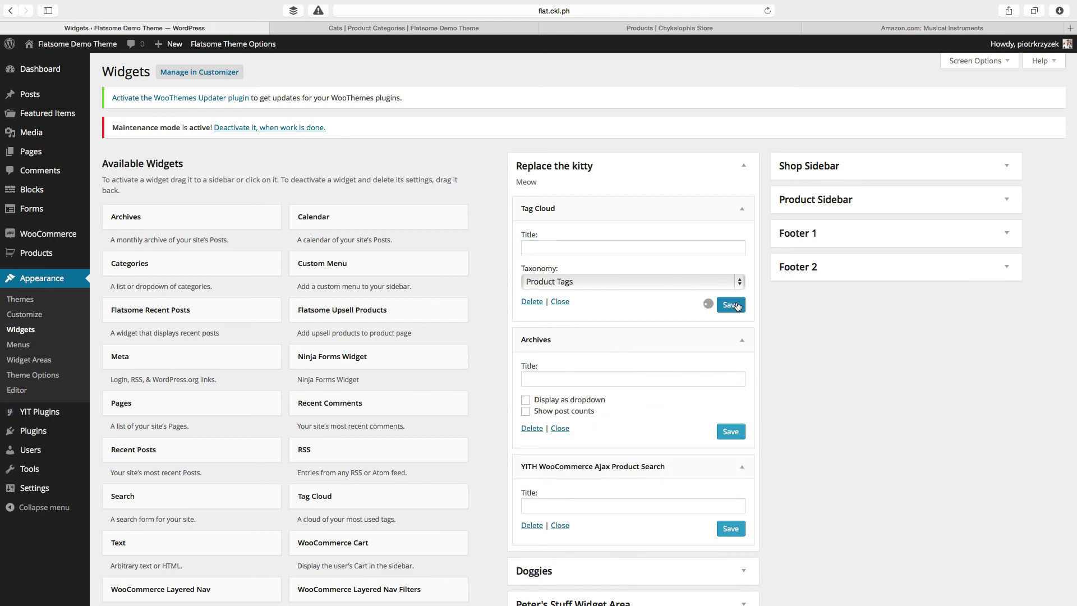
# Step: Reload the store's Cats category page to check its sidebar and return to the widgets screen
pyautogui.click(370, 28)
pyautogui.press('super+r')
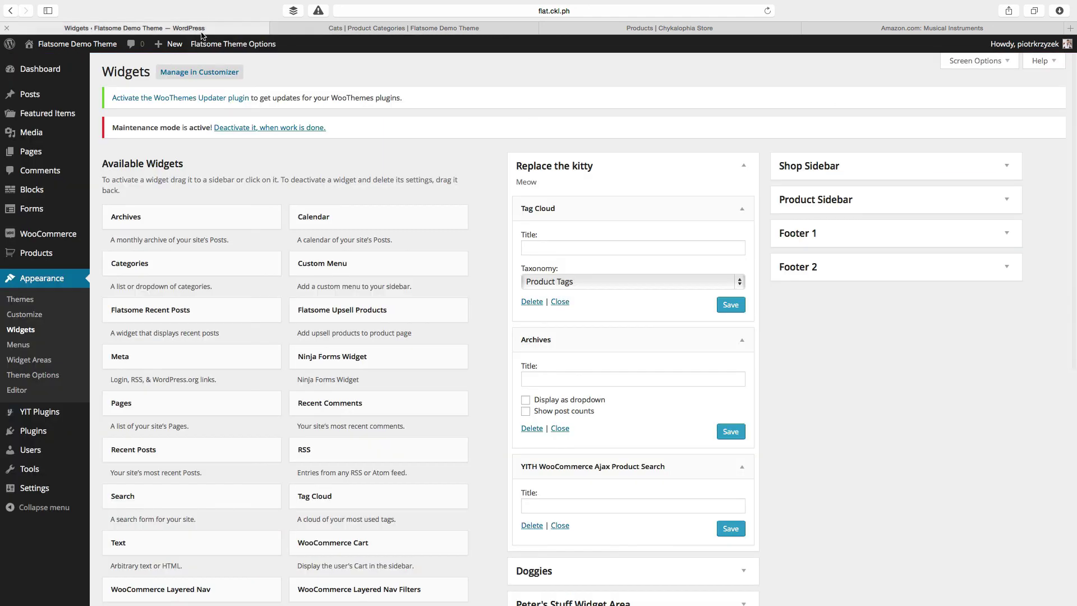
pyautogui.click(225, 28)
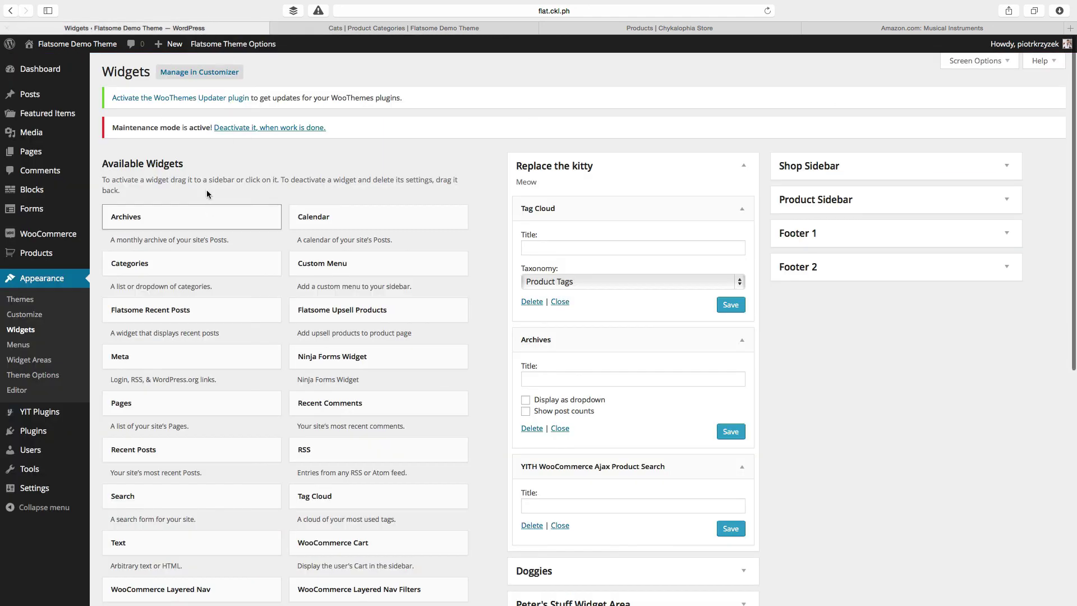
# Step: Start a new widget area and examine its conditions for page templates, post types, taxonomy archives, product categories and product tags
pyautogui.click(35, 360)
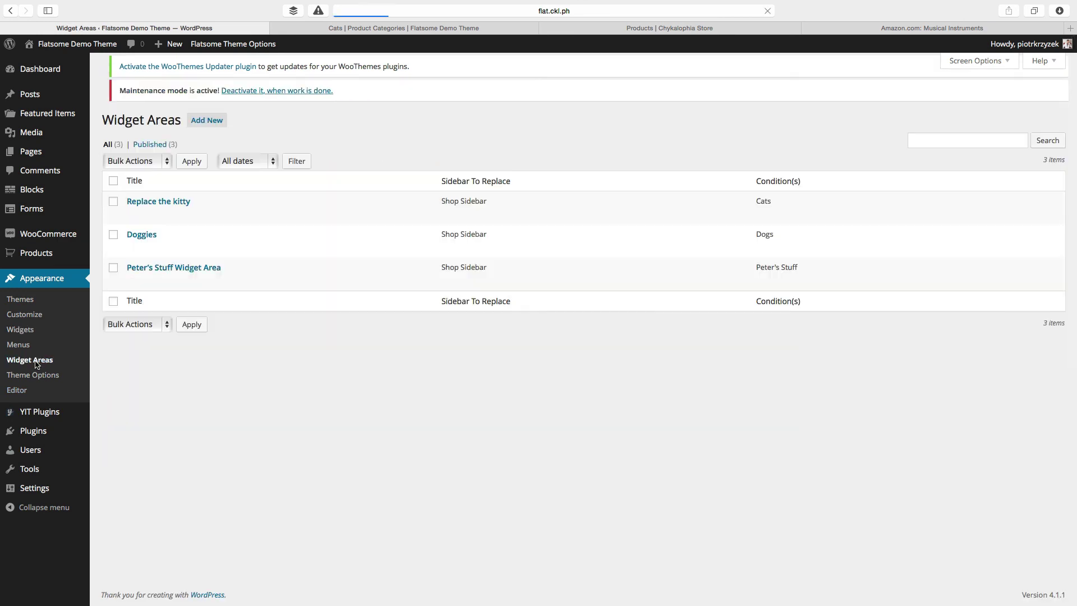
pyautogui.click(207, 72)
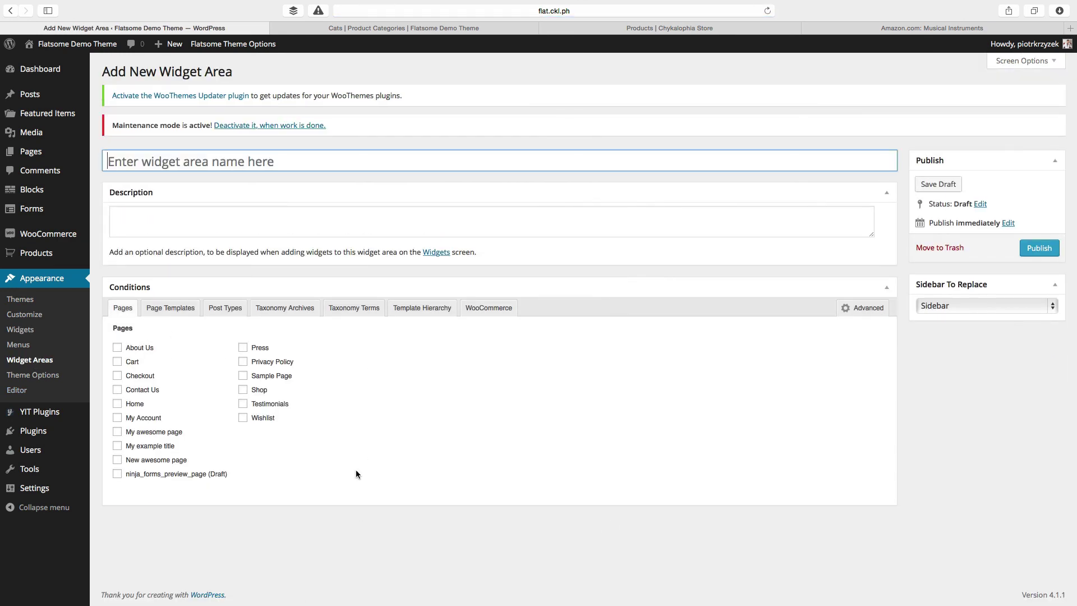
pyautogui.click(179, 308)
pyautogui.click(220, 309)
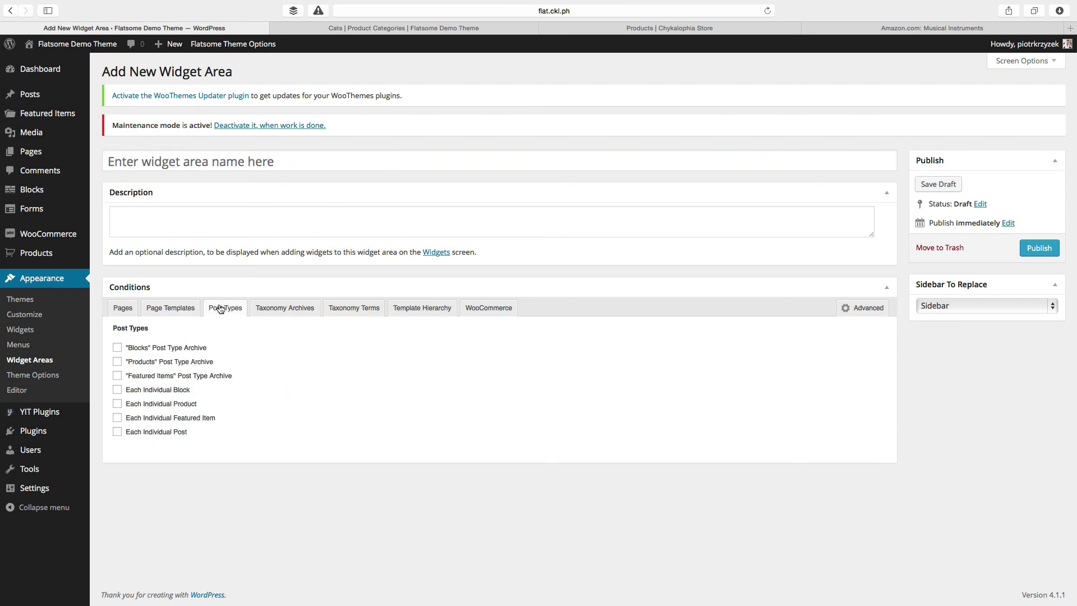
pyautogui.click(190, 312)
pyautogui.click(238, 308)
pyautogui.click(297, 312)
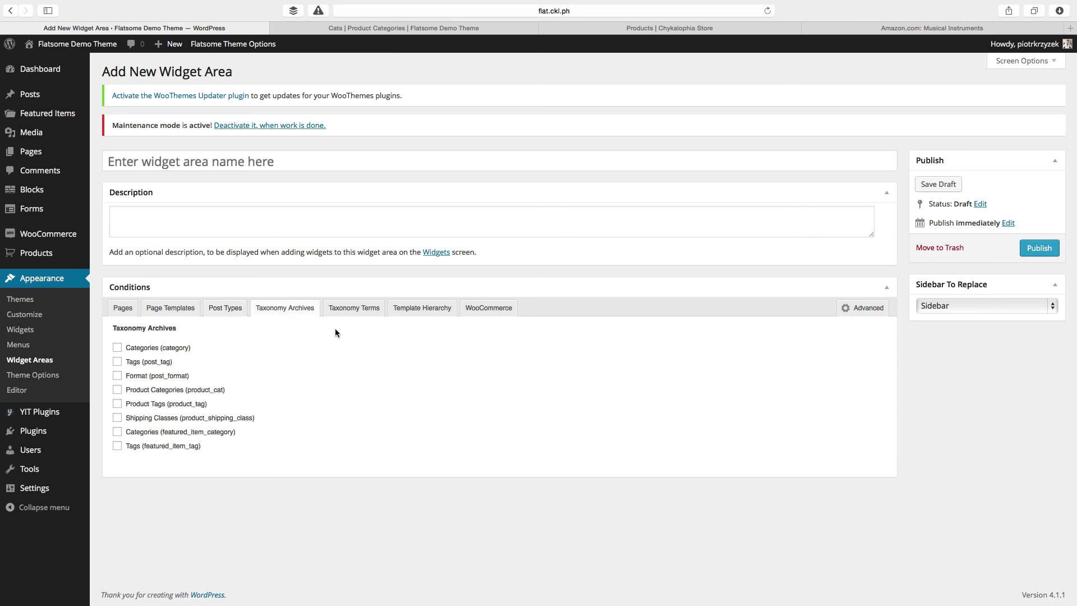
pyautogui.click(355, 310)
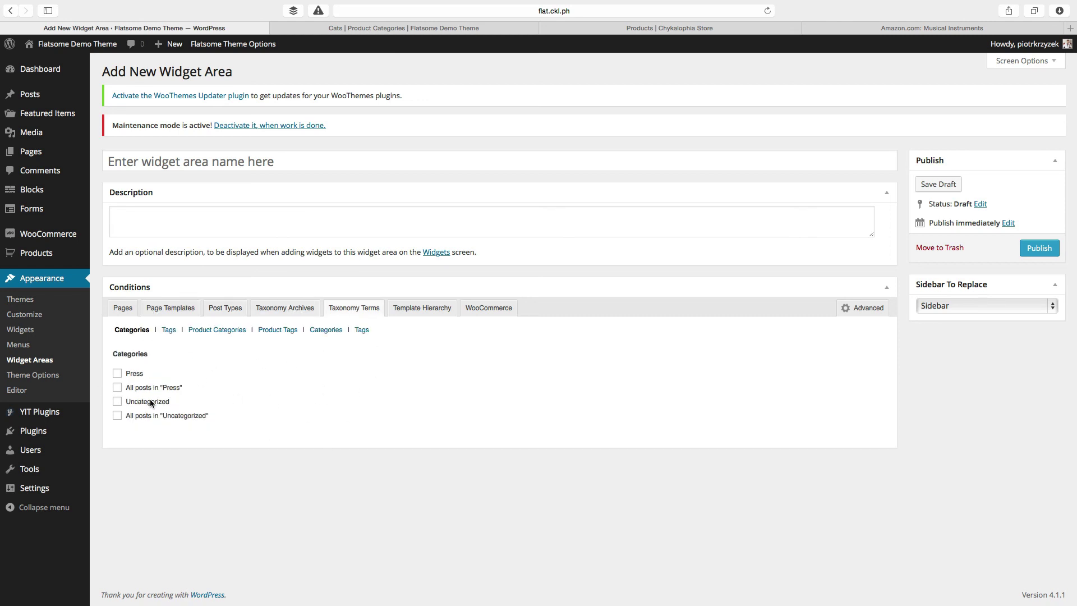
pyautogui.click(217, 330)
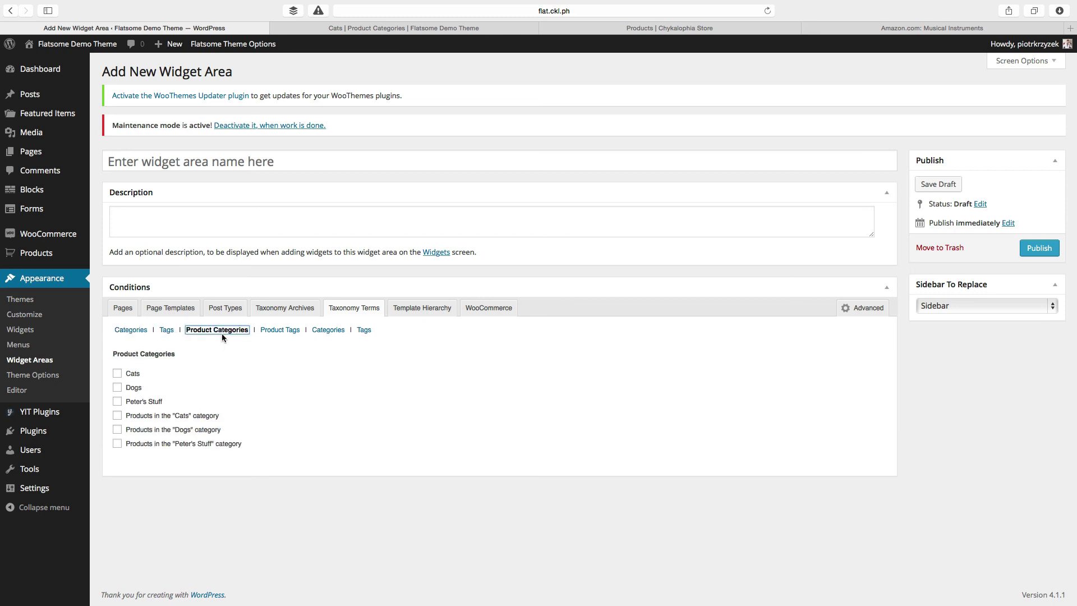
pyautogui.click(291, 330)
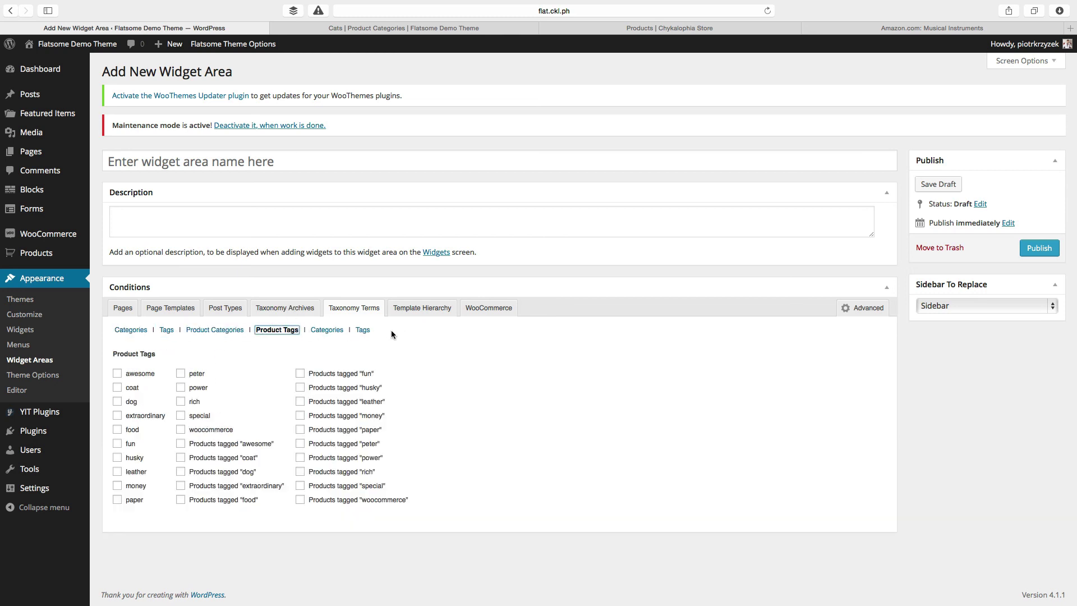
# Step: Set the new widget area to replace the Footer 1 sidebar and review its page, page template and post type conditions
pyautogui.click(954, 306)
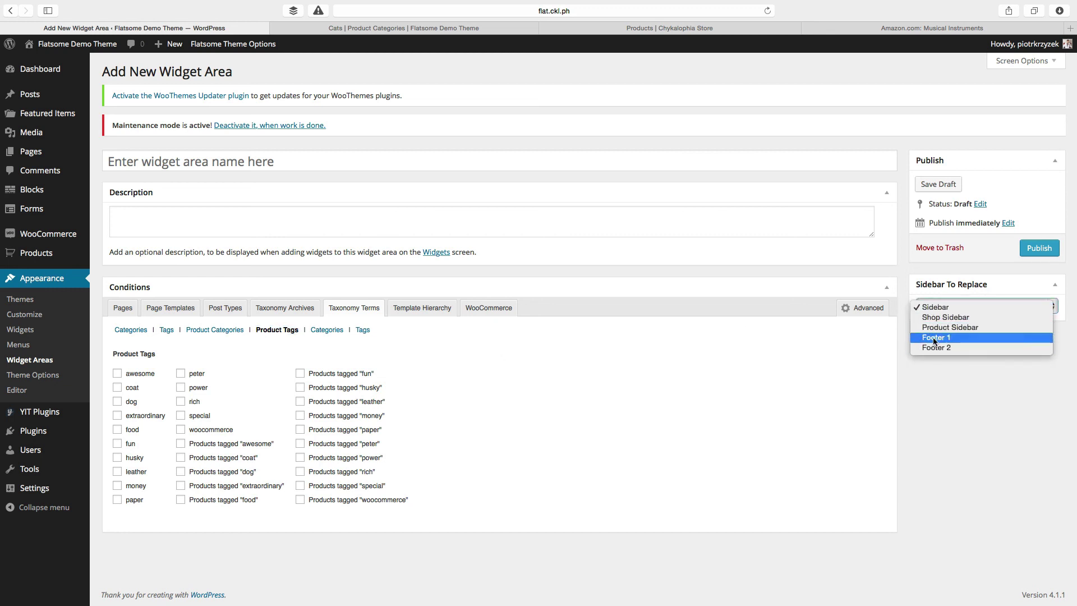
pyautogui.click(934, 338)
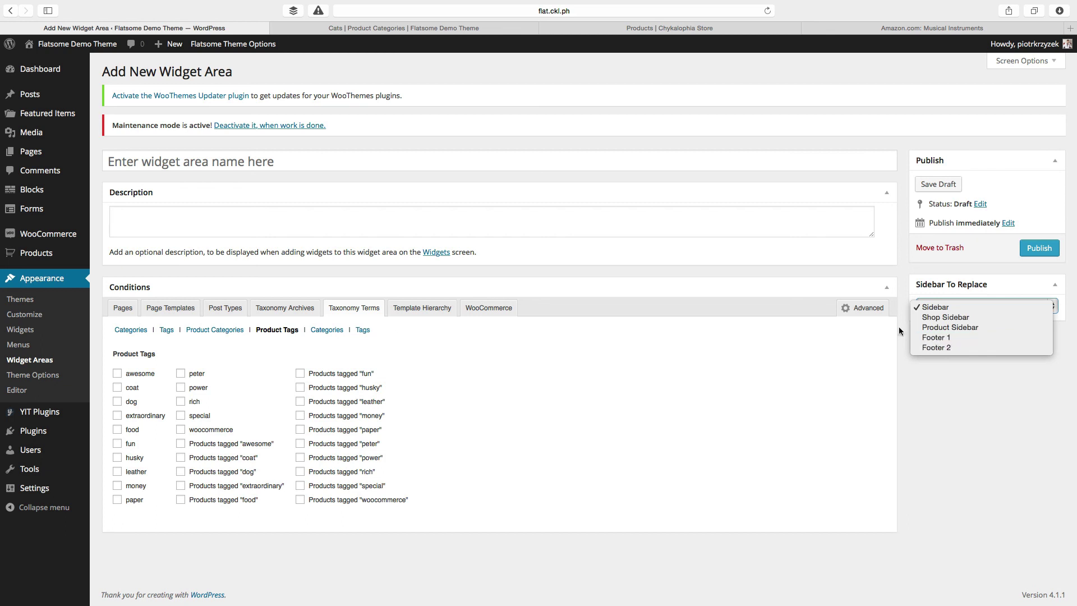
pyautogui.click(119, 310)
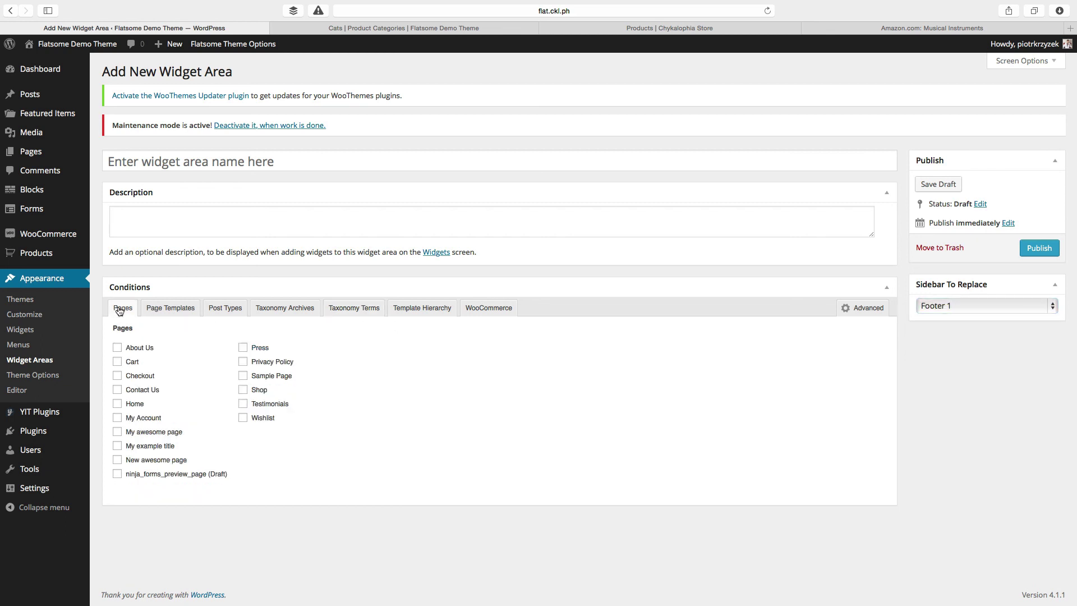
pyautogui.click(170, 314)
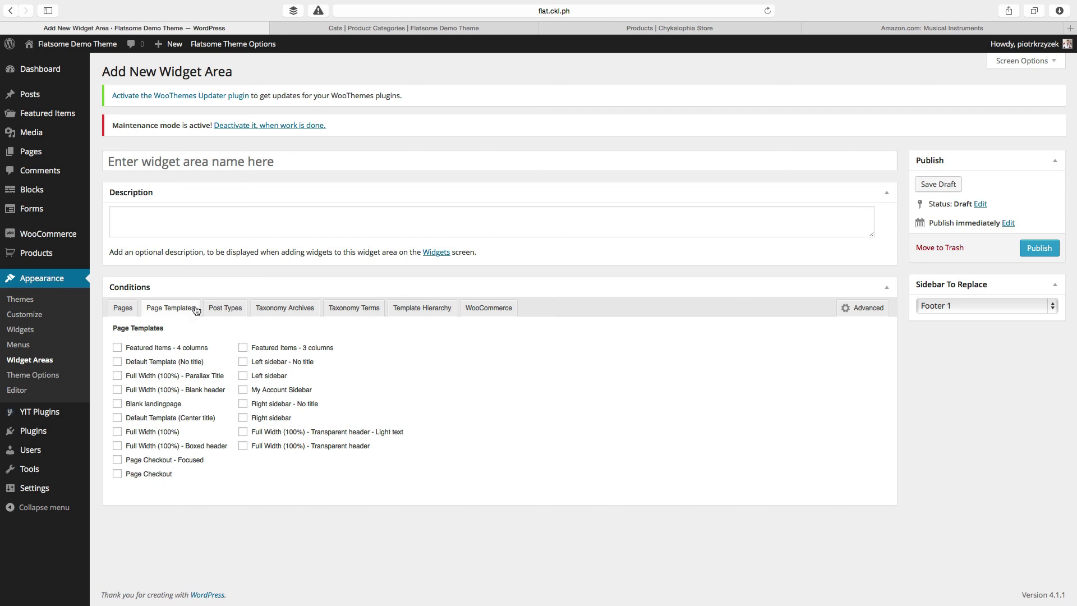
pyautogui.click(227, 309)
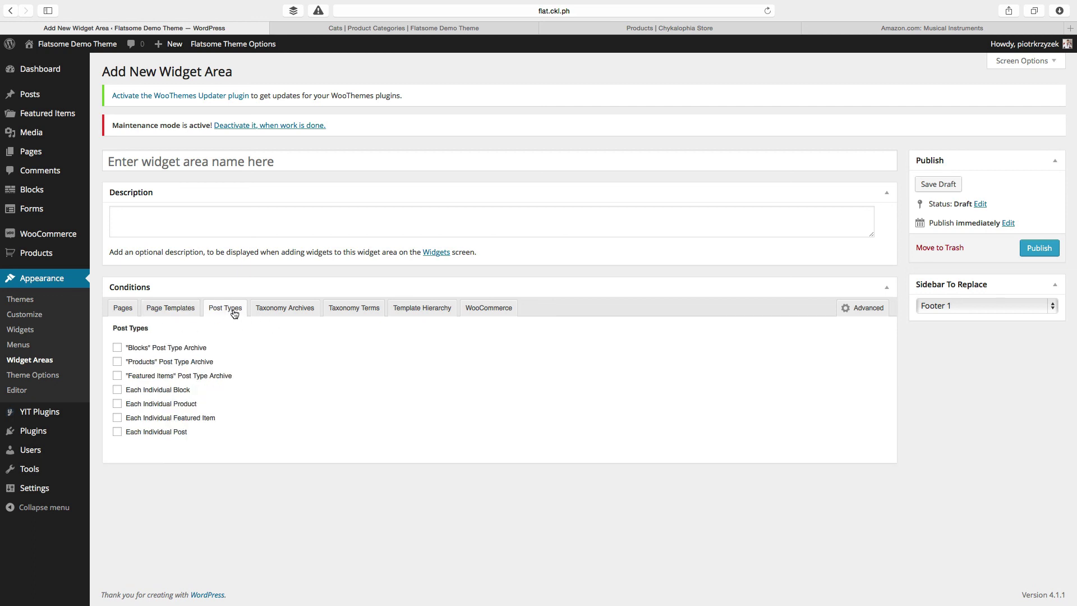
pyautogui.click(126, 309)
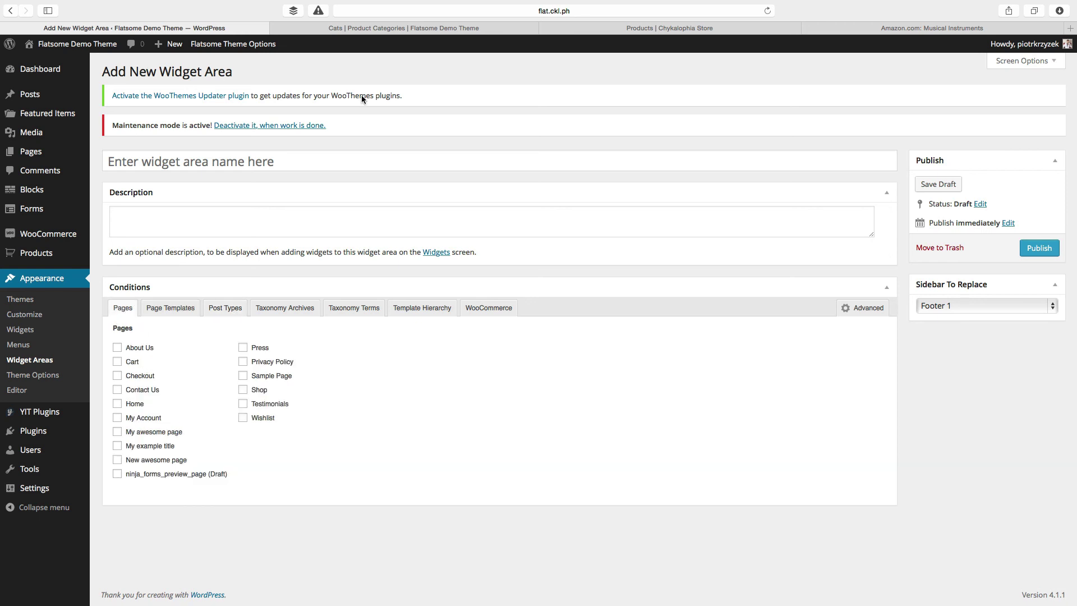
# Step: Compare the sidebar on the store's Cats category page with the one on Amazon's Musical Instruments page
pyautogui.click(403, 28)
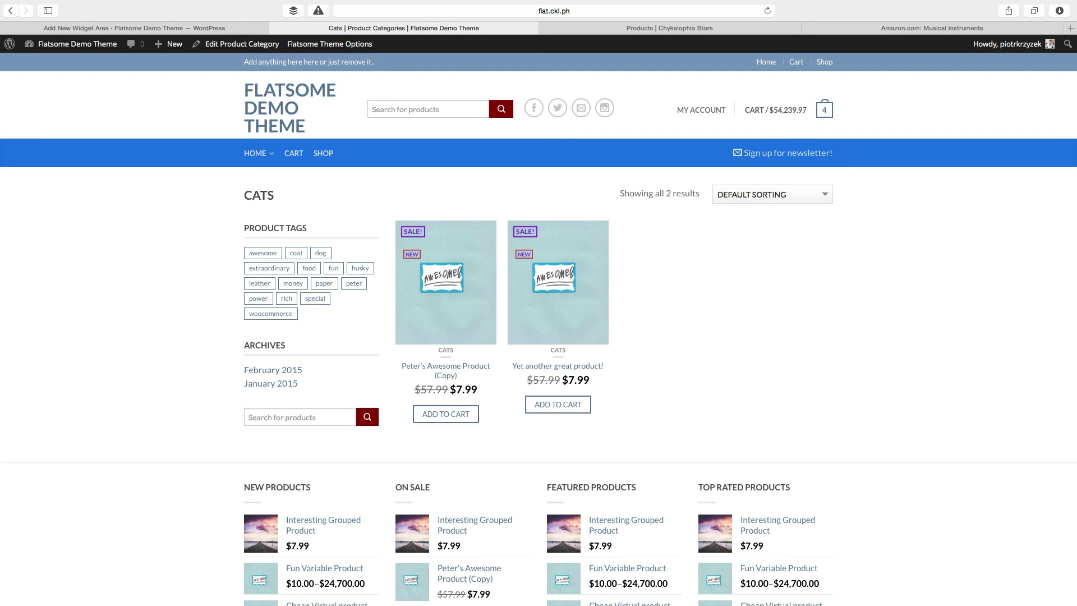
pyautogui.click(865, 29)
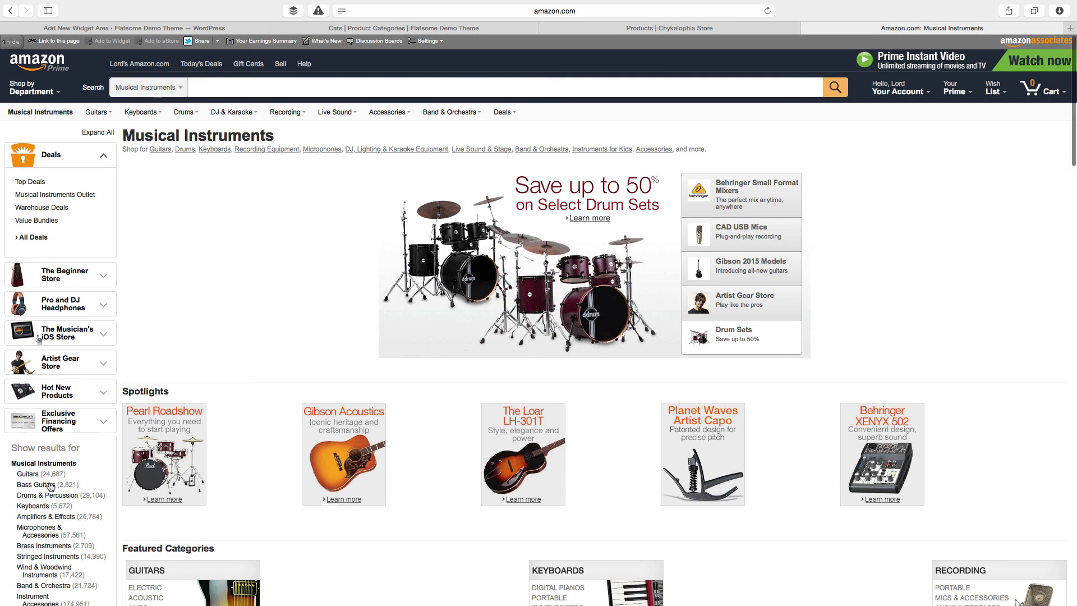
pyautogui.click(364, 26)
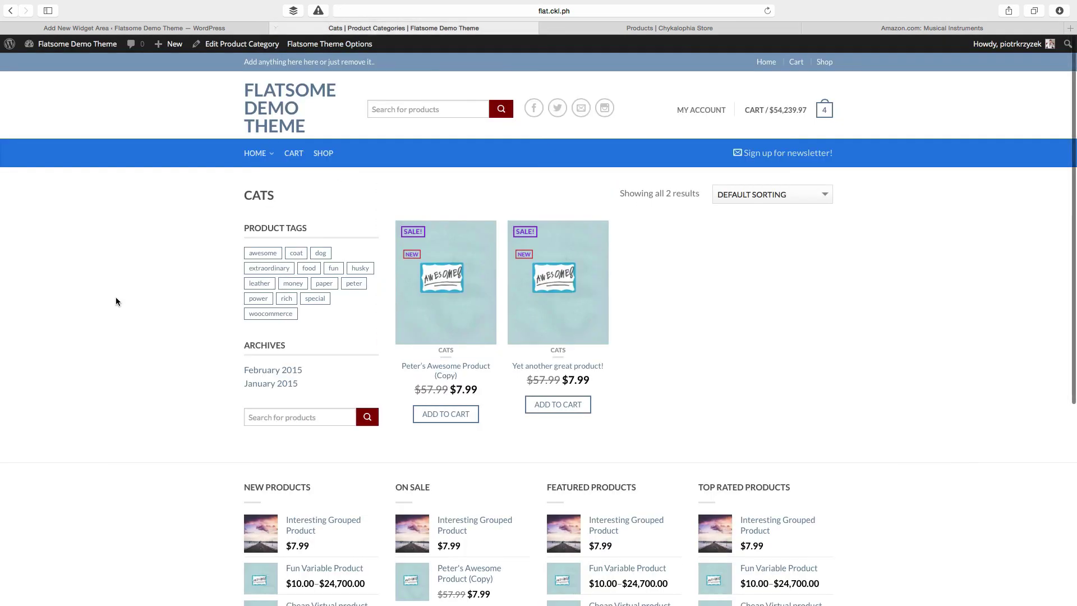